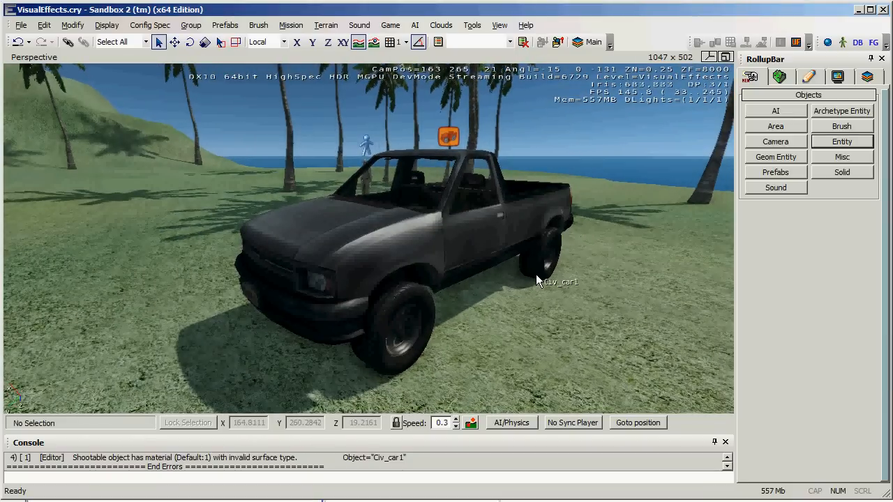
{"action": "right_click_drag", "start_coordinate": [520, 280], "coordinate": [468, 310]}
{"action": "key", "text": "s"}
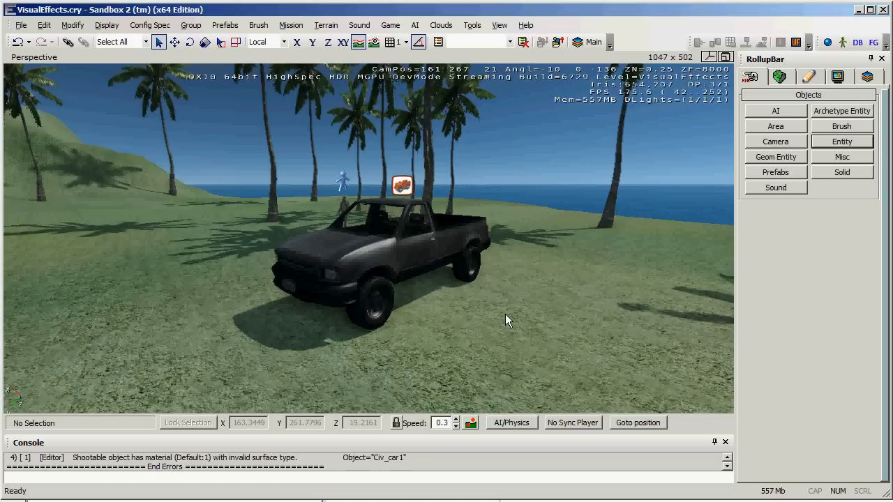
Switch to the browser to view the NVIDIA Texture Tools page, and go to the Crysis Wars Game folder in Windows Explorer to check its .pak files.
{"action": "left_click", "coordinate": [275, 501]}
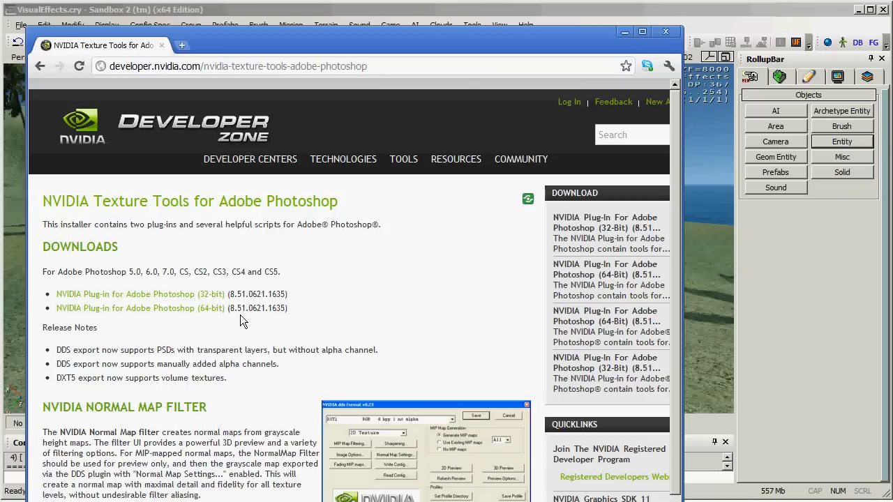
{"action": "key", "text": "alt+Tab"}
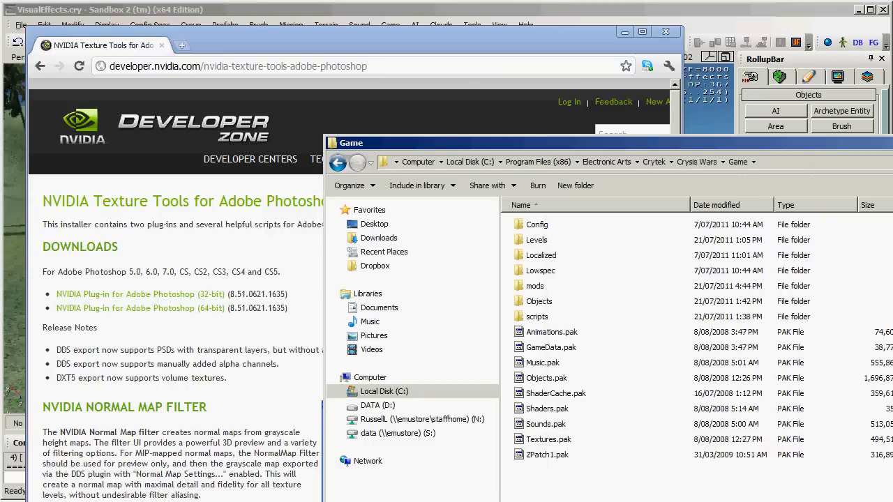
{"action": "left_click_drag", "start_coordinate": [689, 147], "coordinate": [626, 120]}
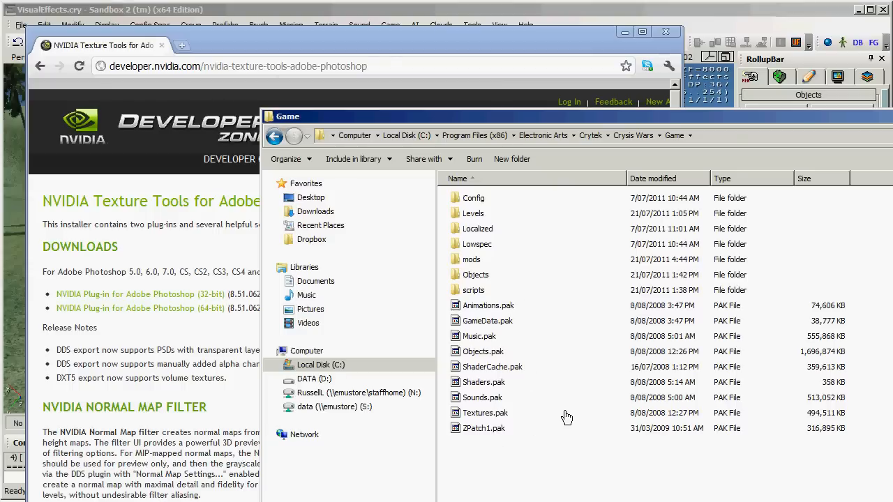
{"action": "double_click", "coordinate": [510, 311]}
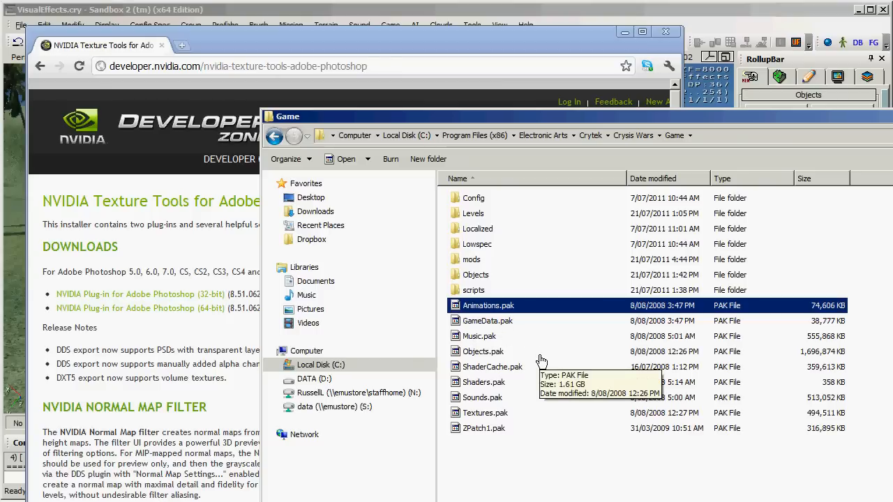
Launch WinRAR, associate it with the user-defined archive extension pak in its integration settings, and close it.
{"action": "key", "text": "super"}
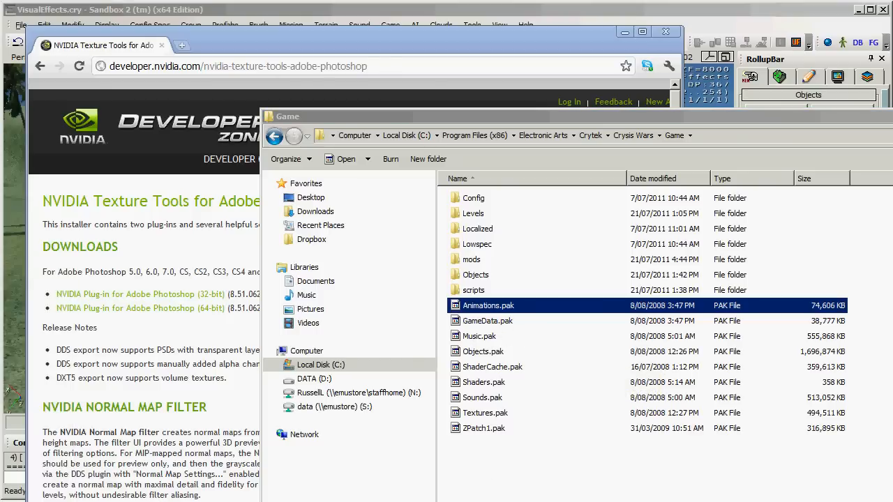
{"action": "left_click_drag", "start_coordinate": [243, 137], "coordinate": [392, 84]}
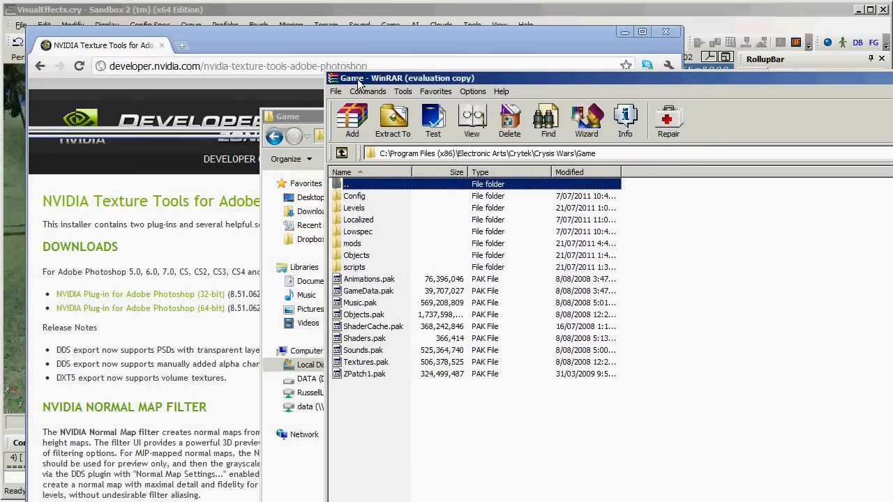
{"action": "left_click_drag", "start_coordinate": [461, 81], "coordinate": [430, 94]}
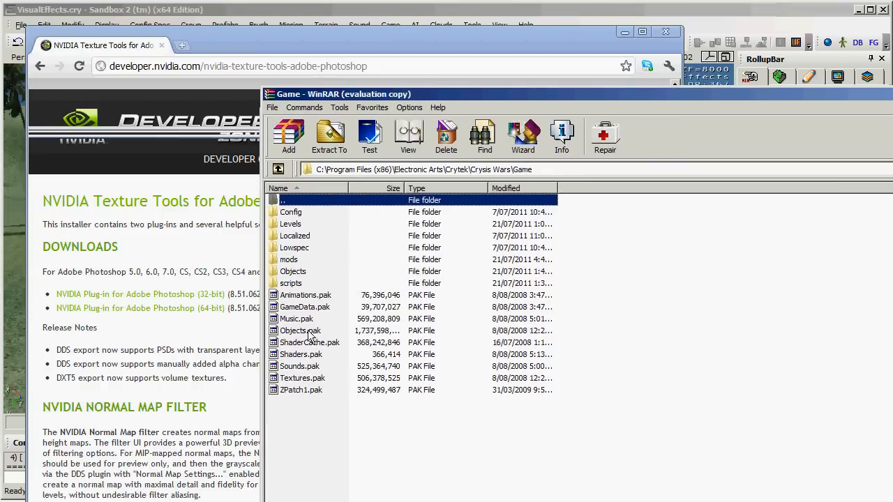
{"action": "left_click", "coordinate": [439, 108]}
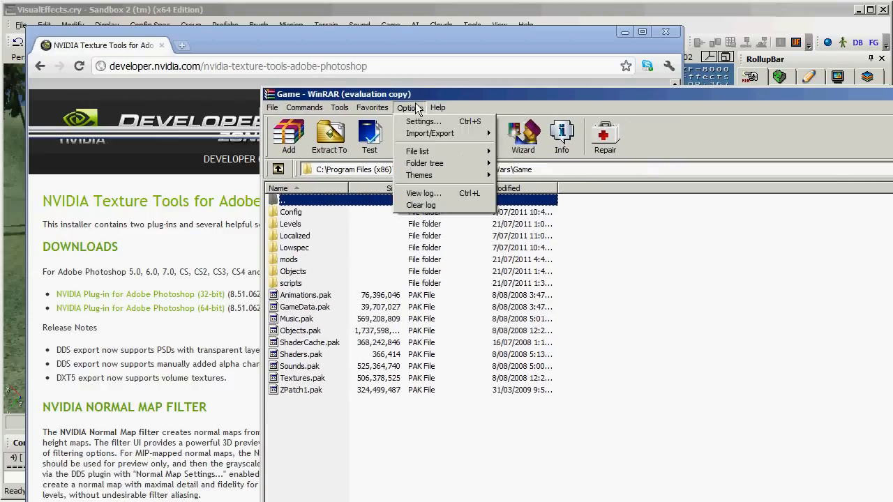
{"action": "left_click", "coordinate": [417, 121]}
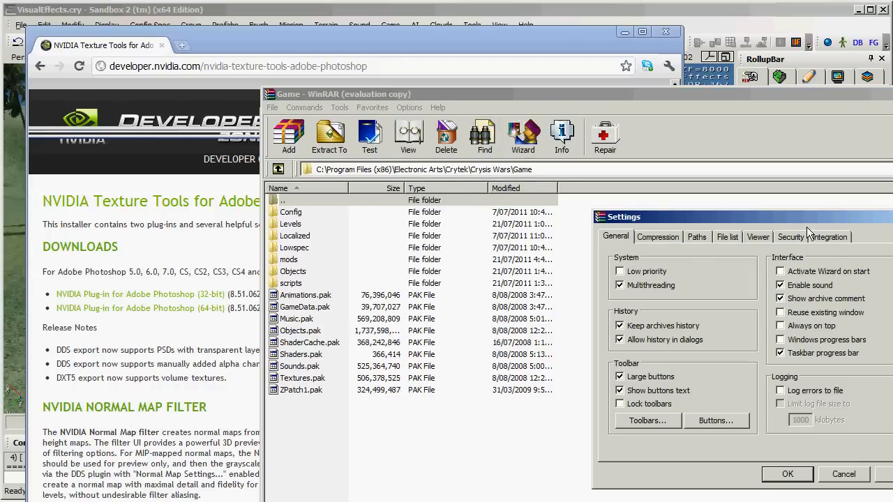
{"action": "left_click", "coordinate": [829, 237]}
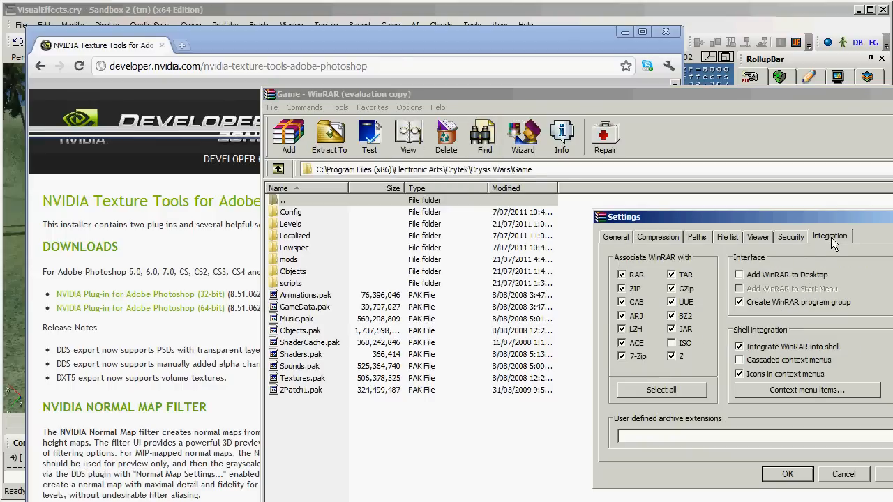
{"action": "left_click", "coordinate": [622, 438]}
{"action": "type", "text": "pak"}
{"action": "left_click", "coordinate": [787, 474]}
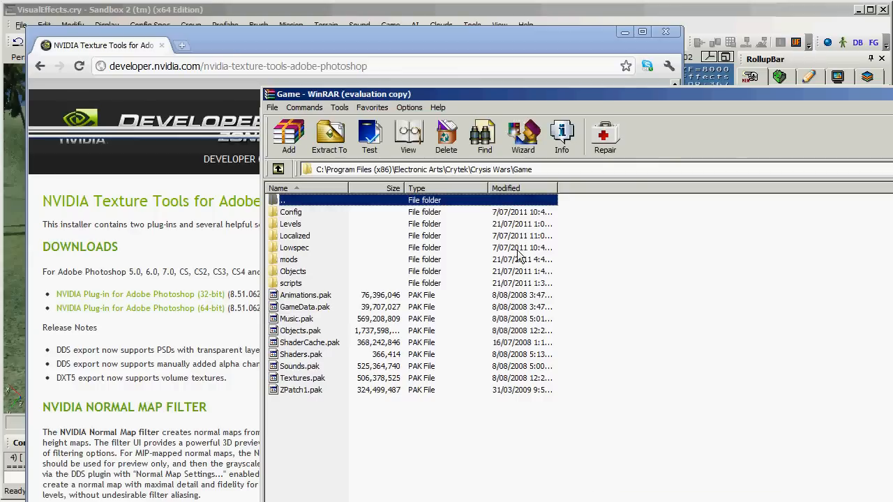
{"action": "left_click_drag", "start_coordinate": [722, 98], "coordinate": [286, 136]}
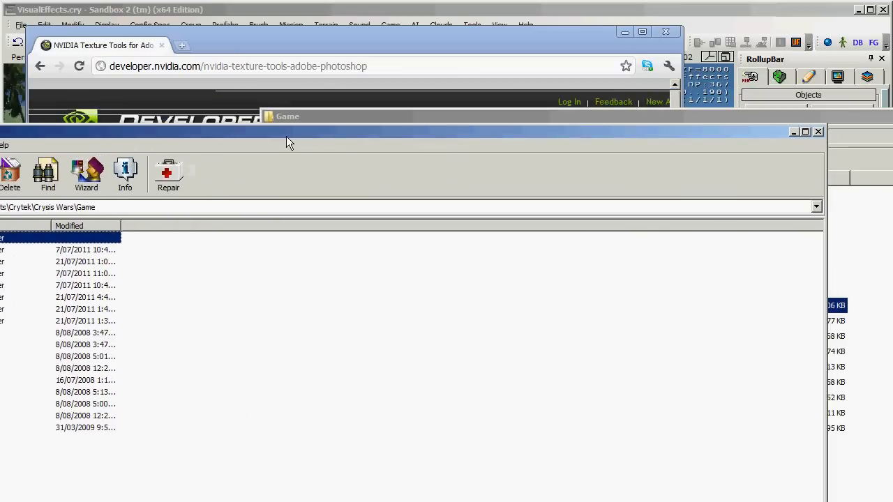
{"action": "left_click", "coordinate": [819, 132]}
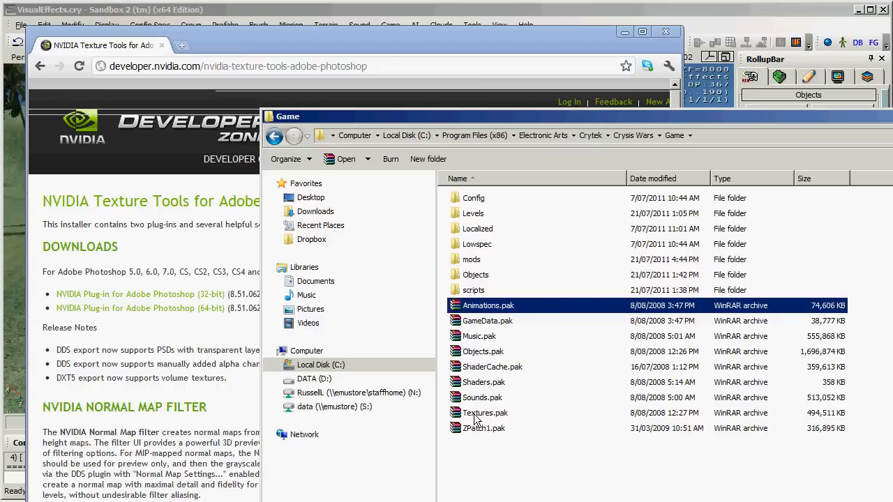
Switch back to Sandbox 2, open the Material Editor and pick the material from the pickup truck.
{"action": "left_click", "coordinate": [15, 295]}
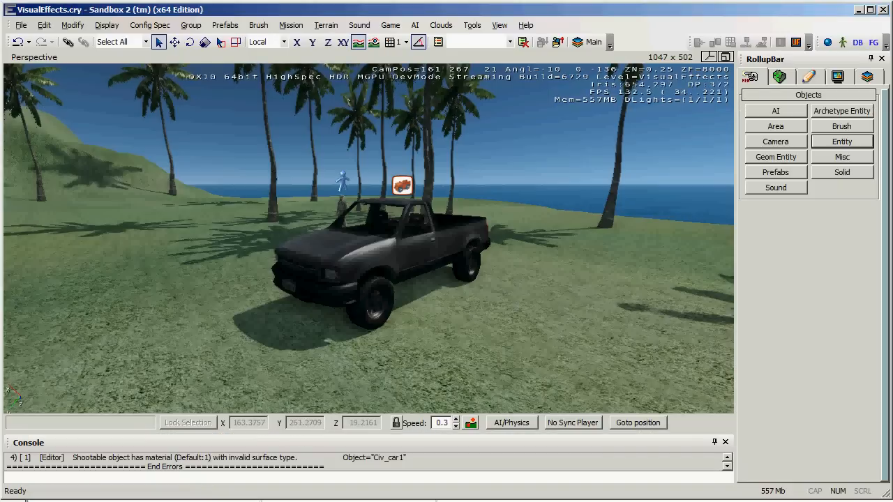
{"action": "right_click_drag", "start_coordinate": [531, 314], "coordinate": [518, 305]}
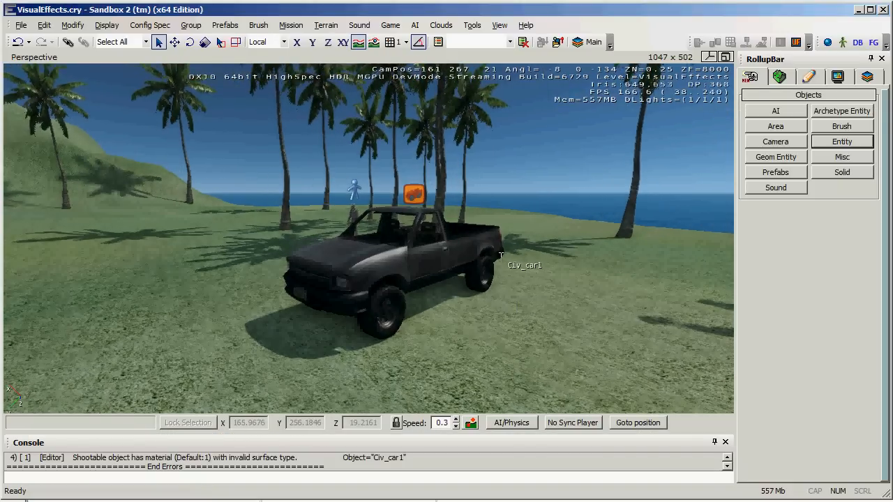
{"action": "left_click", "coordinate": [828, 41]}
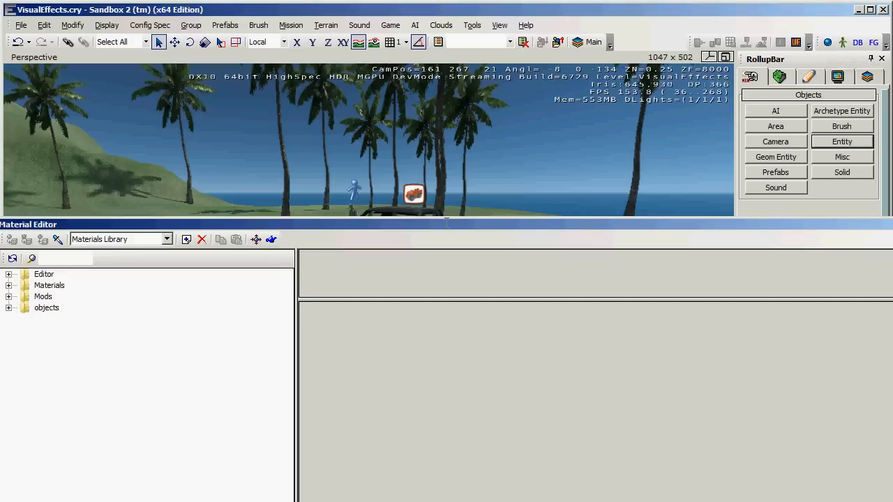
{"action": "left_click_drag", "start_coordinate": [446, 224], "coordinate": [694, 243]}
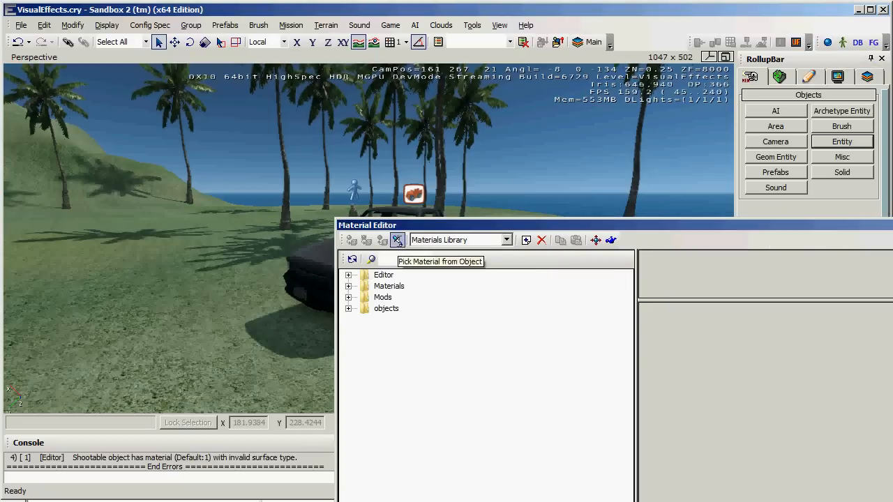
{"action": "left_click", "coordinate": [397, 240]}
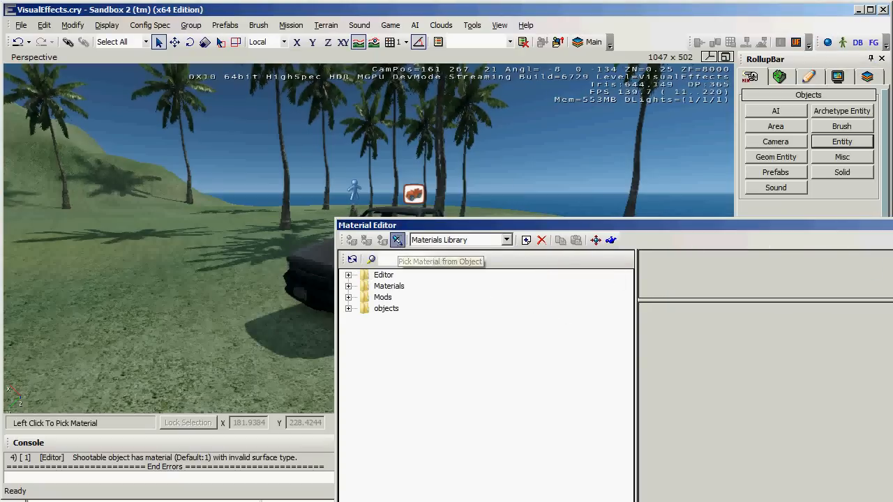
{"action": "left_click", "coordinate": [314, 261]}
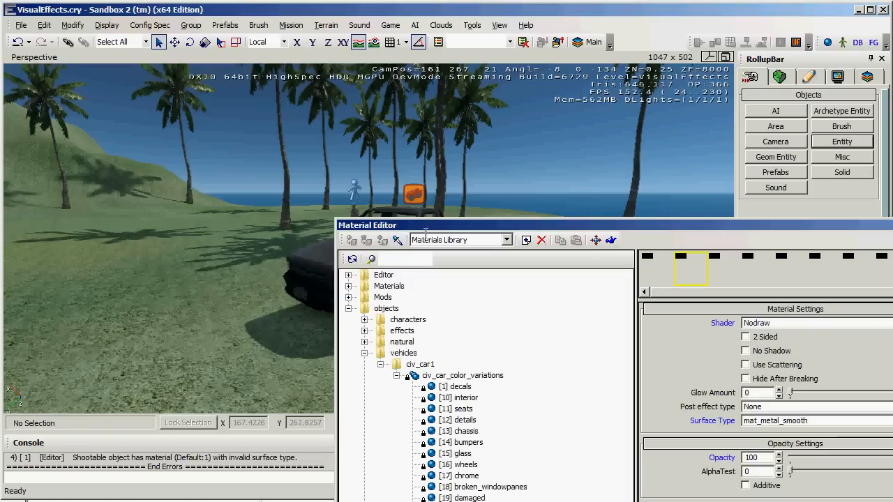
Select the [13] chassis sub-material of civ_car_color_variations to show its material settings and texture maps.
{"action": "right_click_drag", "start_coordinate": [315, 262], "coordinate": [288, 243]}
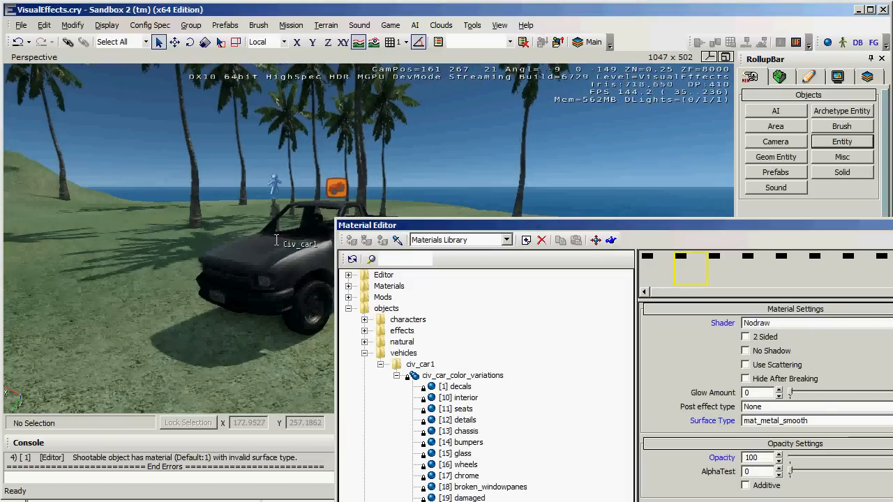
{"action": "left_click", "coordinate": [472, 376]}
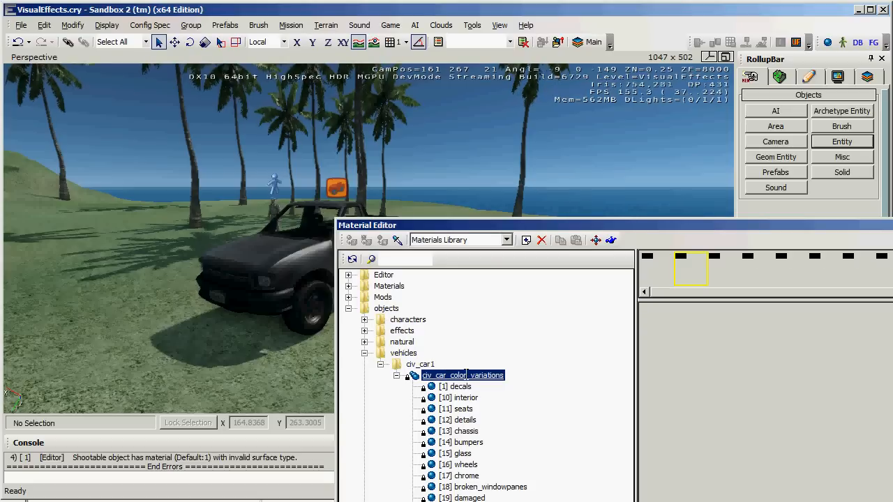
{"action": "left_click_drag", "start_coordinate": [605, 224], "coordinate": [410, 74]}
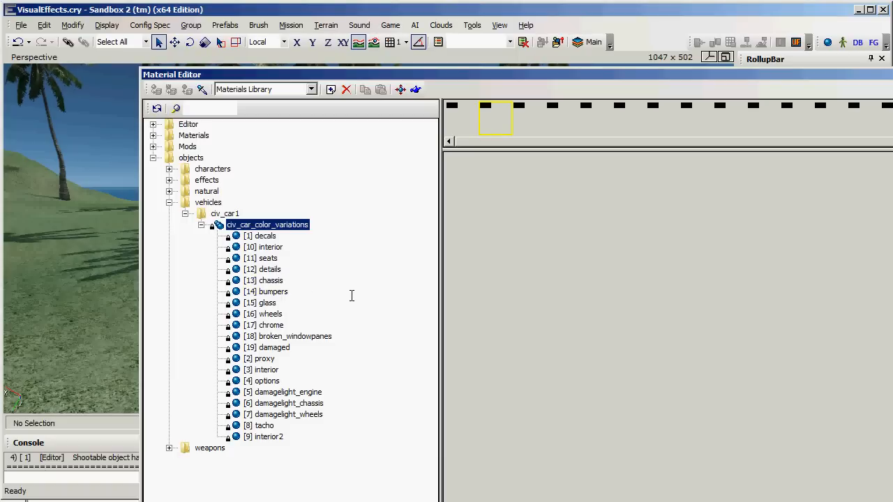
{"action": "left_click", "coordinate": [272, 281]}
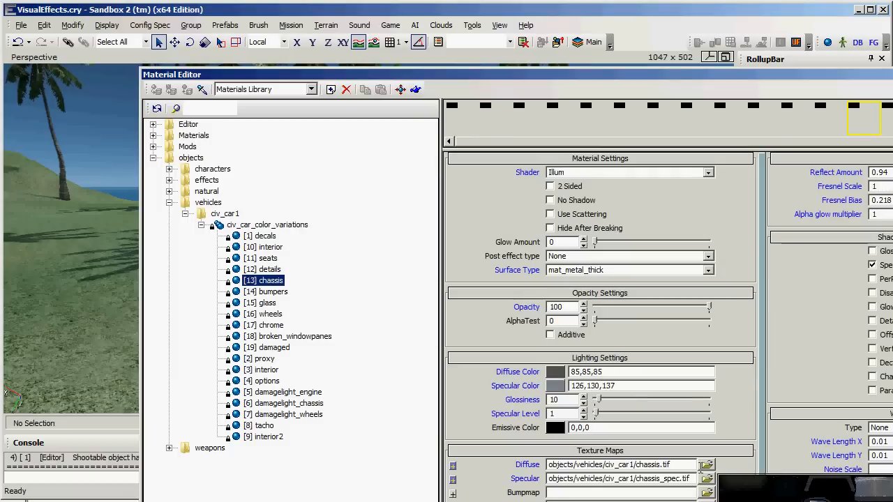
{"action": "left_click_drag", "start_coordinate": [698, 76], "coordinate": [579, 23]}
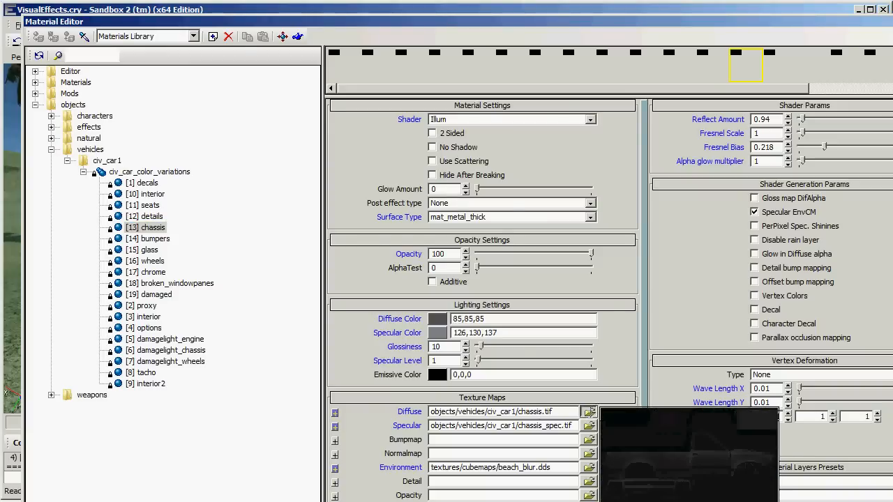
Browse for the chassis material's diffuse texture to check its file and folder, and cancel without choosing another.
{"action": "left_click", "coordinate": [589, 412]}
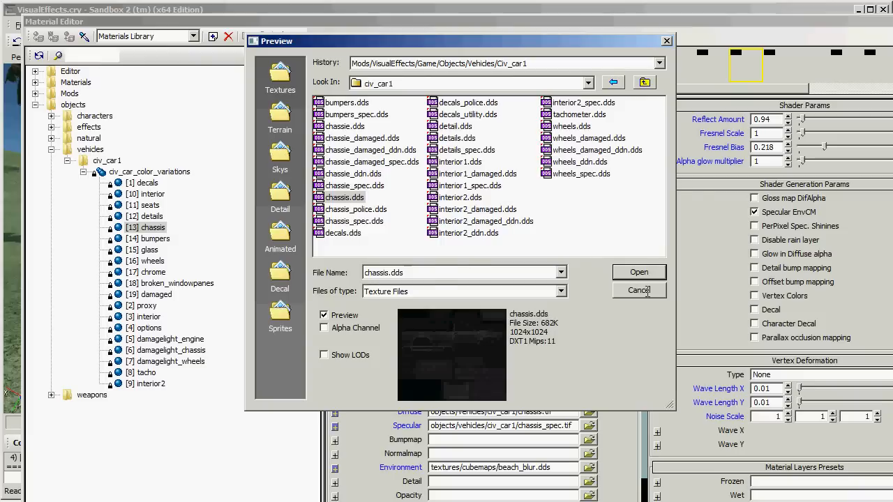
{"action": "left_click", "coordinate": [638, 290]}
{"action": "mouse_move", "coordinate": [563, 411]}
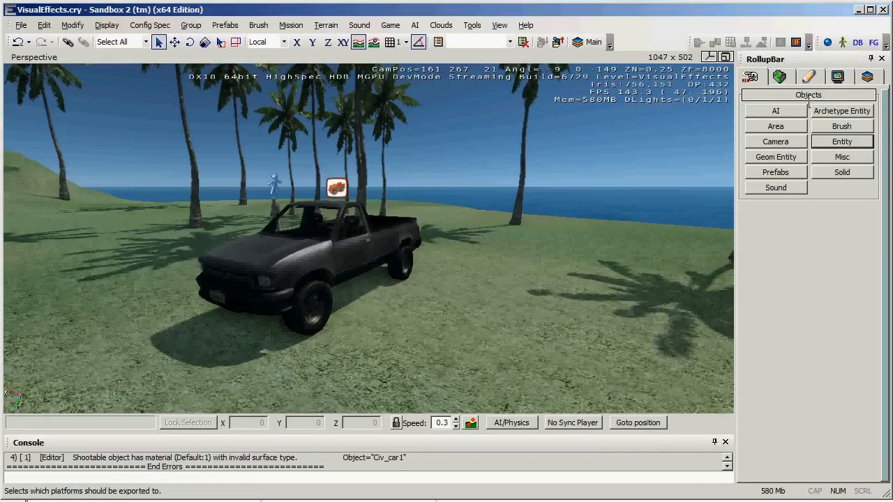
Switch to Windows Explorer, open Objects.pak from the Game folder in WinRAR, and select chassis.dds inside Objects\Vehicles\Civ_car1.
{"action": "key", "text": "alt+Tab"}
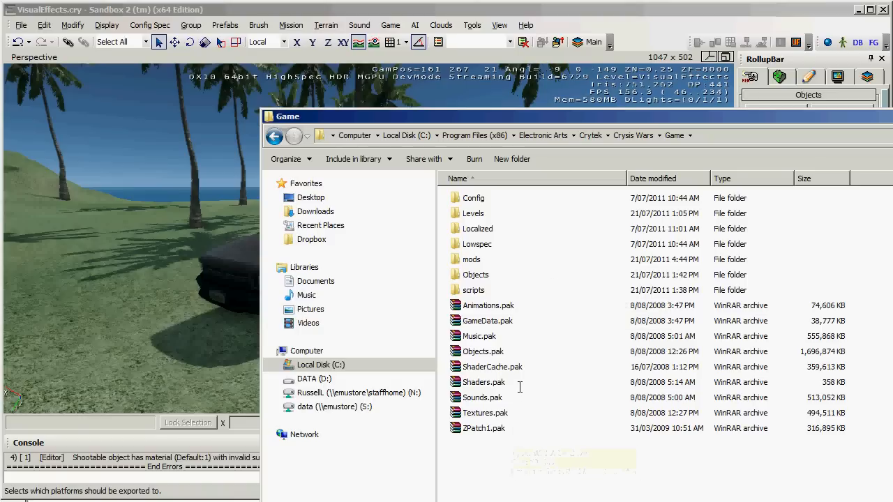
{"action": "double_click", "coordinate": [481, 351]}
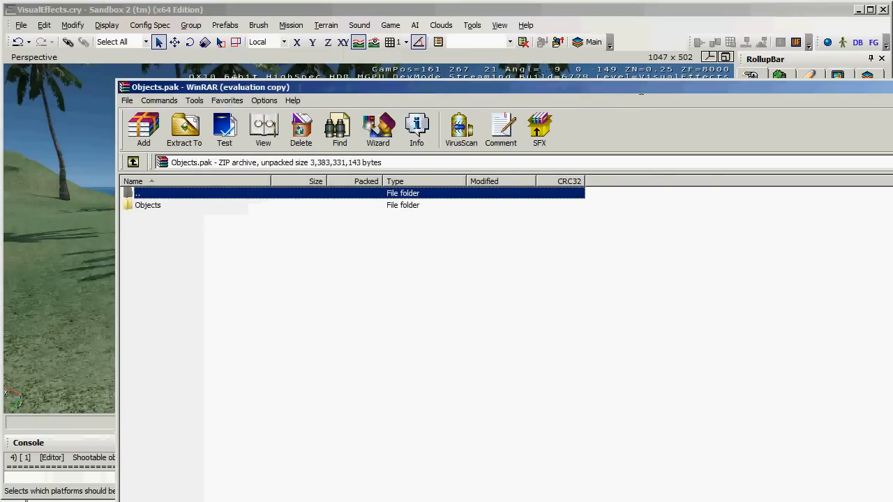
{"action": "double_click", "coordinate": [148, 207]}
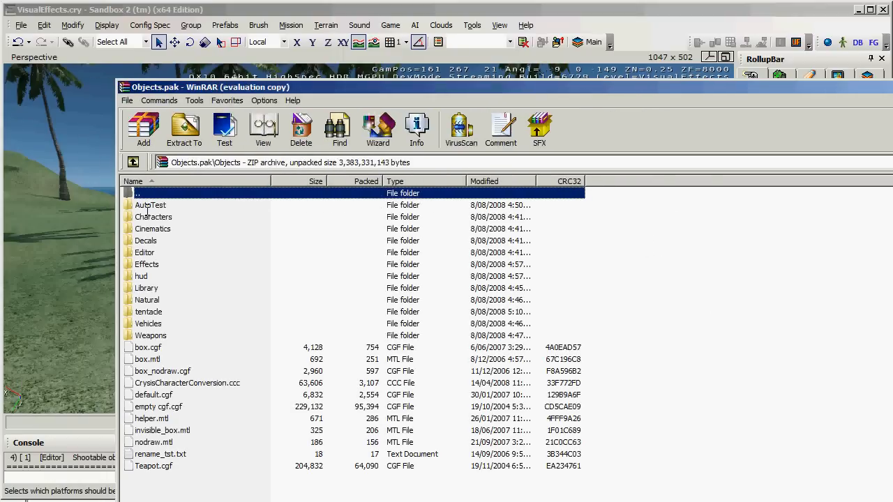
{"action": "double_click", "coordinate": [148, 325]}
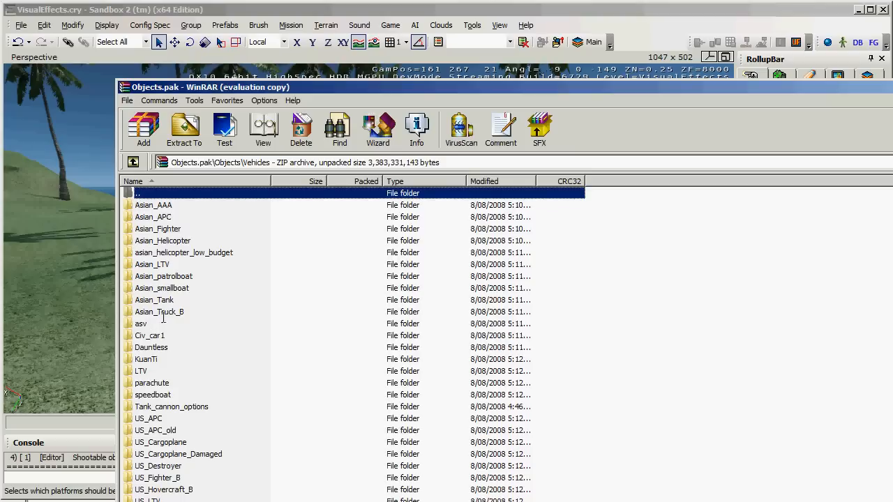
{"action": "double_click", "coordinate": [150, 336]}
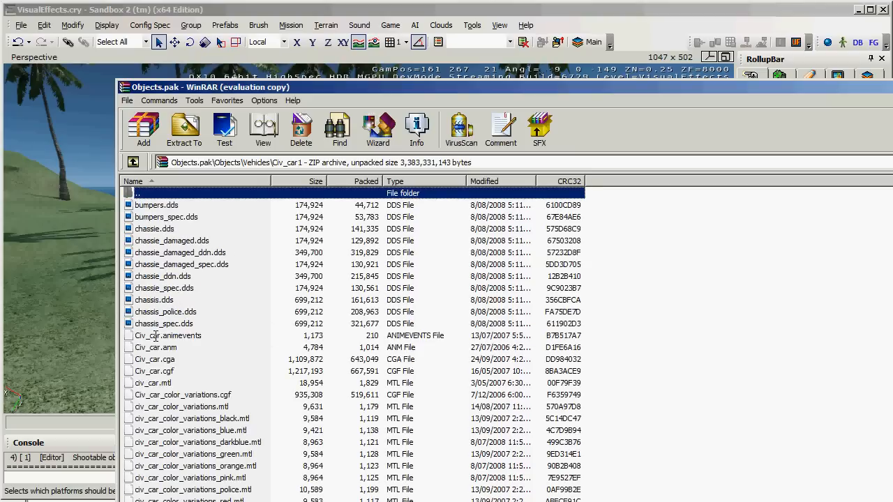
{"action": "left_click", "coordinate": [166, 301]}
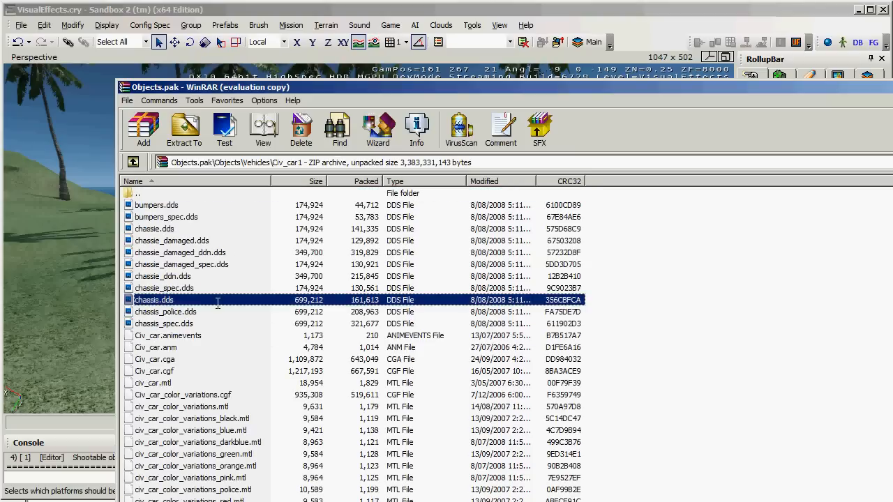
In Windows Explorer, go to the Game folder of the VisualEffects mod inside Crysis Wars\Mods.
{"action": "left_click_drag", "start_coordinate": [508, 90], "coordinate": [494, 204]}
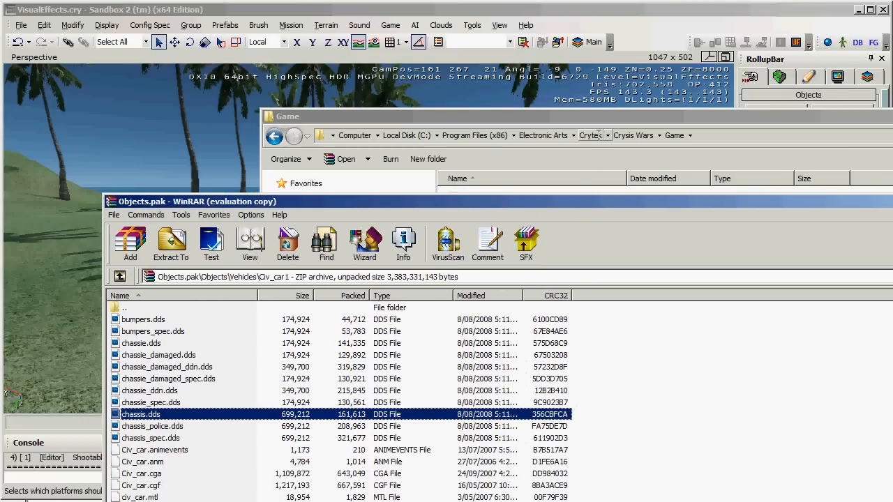
{"action": "left_click", "coordinate": [631, 136]}
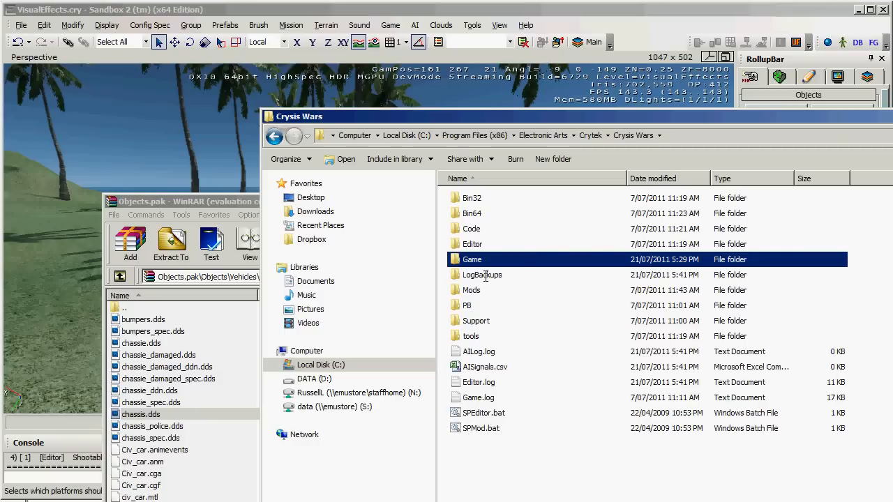
{"action": "double_click", "coordinate": [478, 290]}
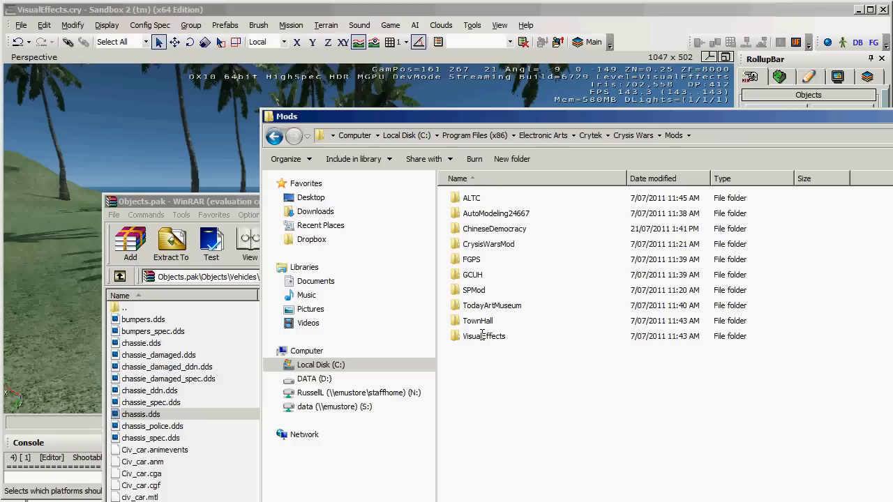
{"action": "double_click", "coordinate": [482, 335]}
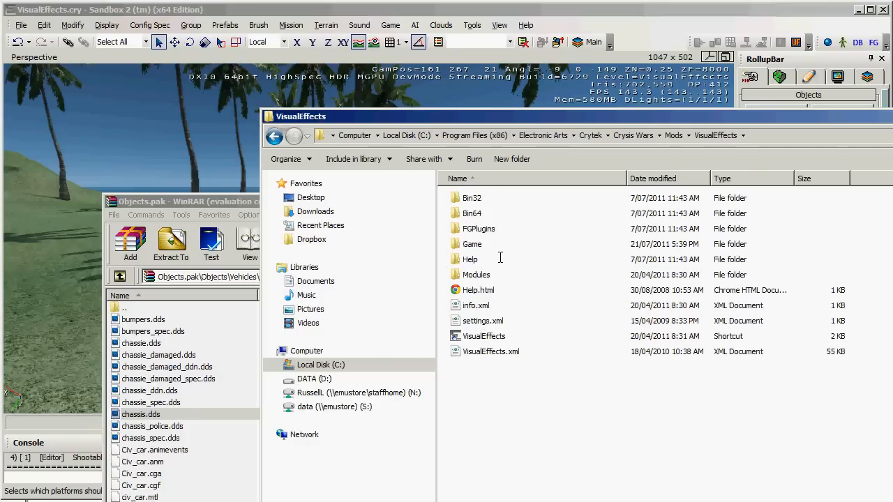
{"action": "double_click", "coordinate": [475, 246]}
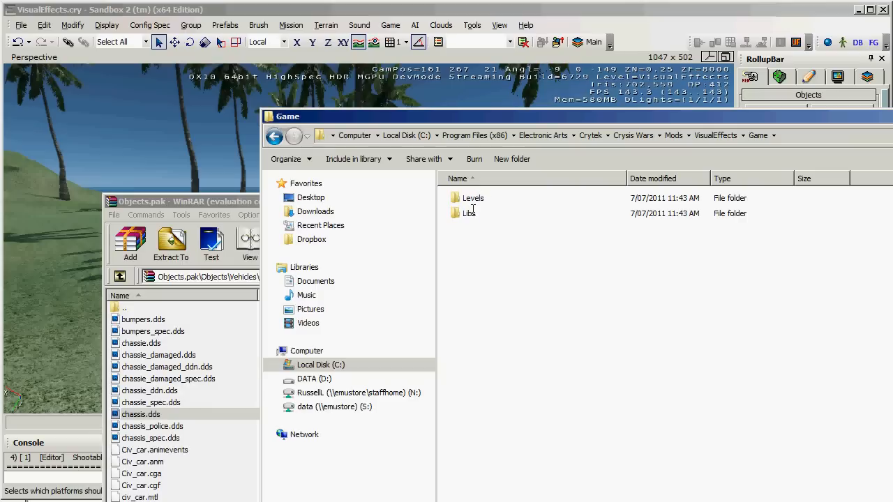
Create a folder named Objects in the mod's Game folder and open it.
{"action": "left_click", "coordinate": [512, 159]}
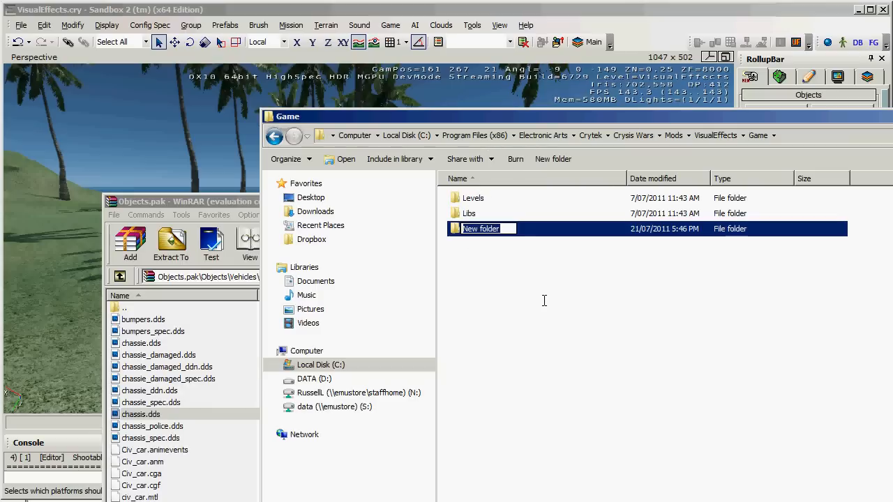
{"action": "type", "text": "Objects"}
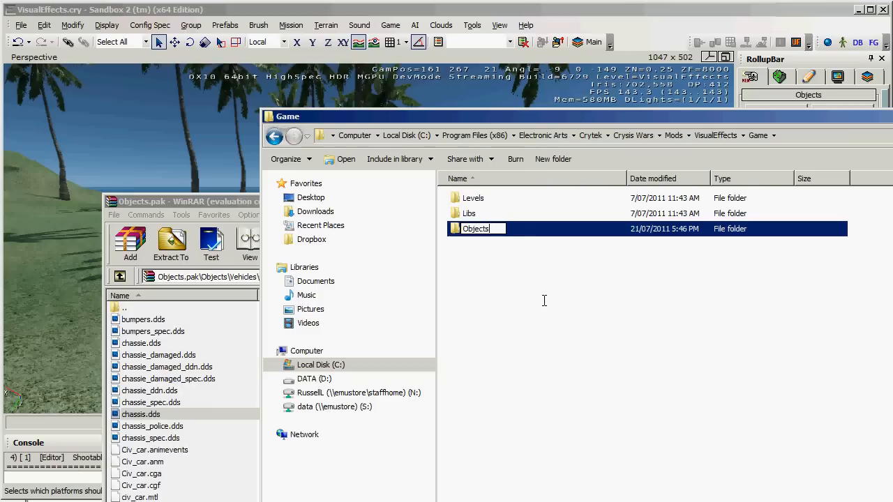
{"action": "left_click", "coordinate": [544, 301]}
{"action": "double_click", "coordinate": [460, 229]}
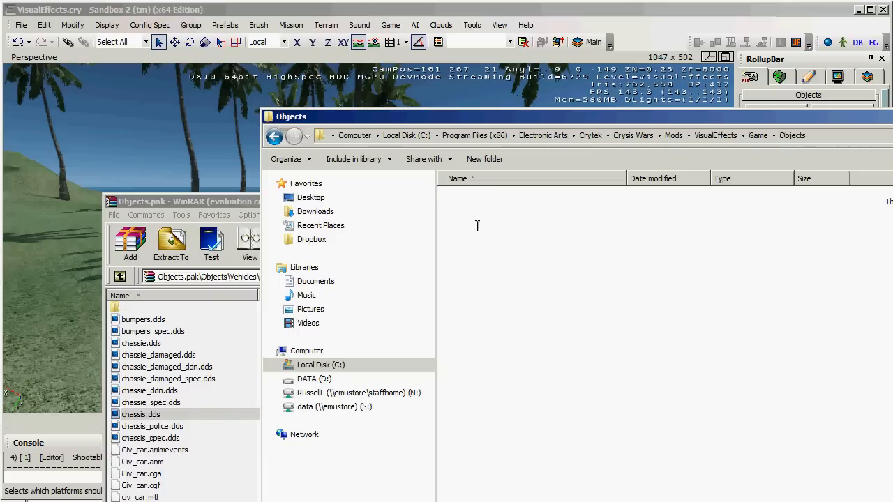
Create a folder named Vehicles inside Objects and open it.
{"action": "left_click", "coordinate": [484, 159]}
{"action": "type", "text": "V"}
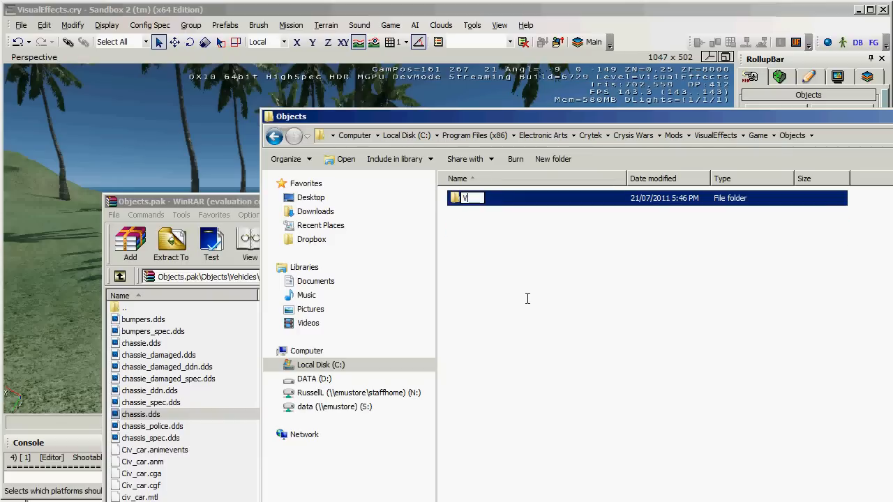
{"action": "type", "text": "ehicles"}
{"action": "left_click", "coordinate": [527, 298]}
{"action": "double_click", "coordinate": [479, 198]}
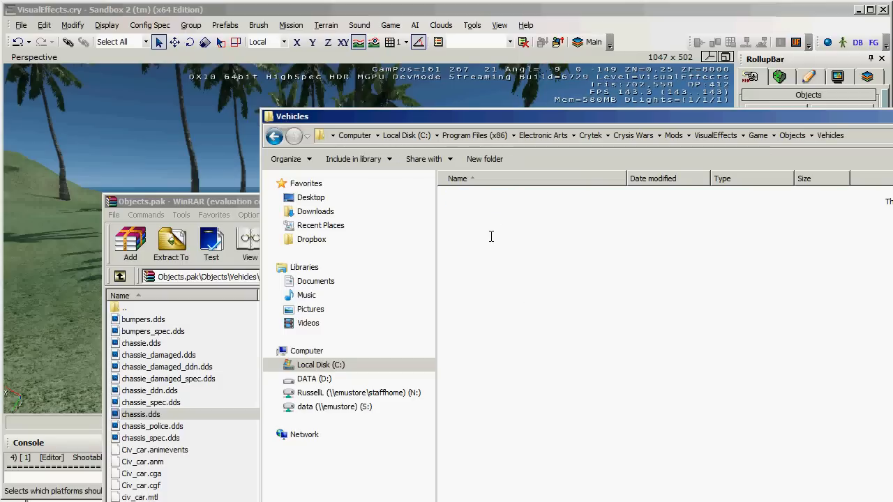
Create a folder named Civ_car1 inside Vehicles and open it.
{"action": "left_click", "coordinate": [484, 159]}
{"action": "type", "text": "Ci"}
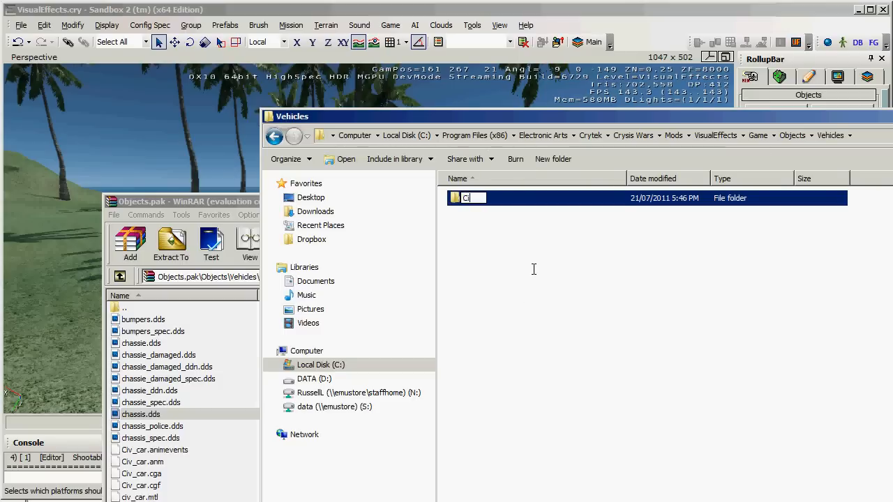
{"action": "type", "text": "v_car1"}
{"action": "key", "text": "Return"}
{"action": "double_click", "coordinate": [486, 198]}
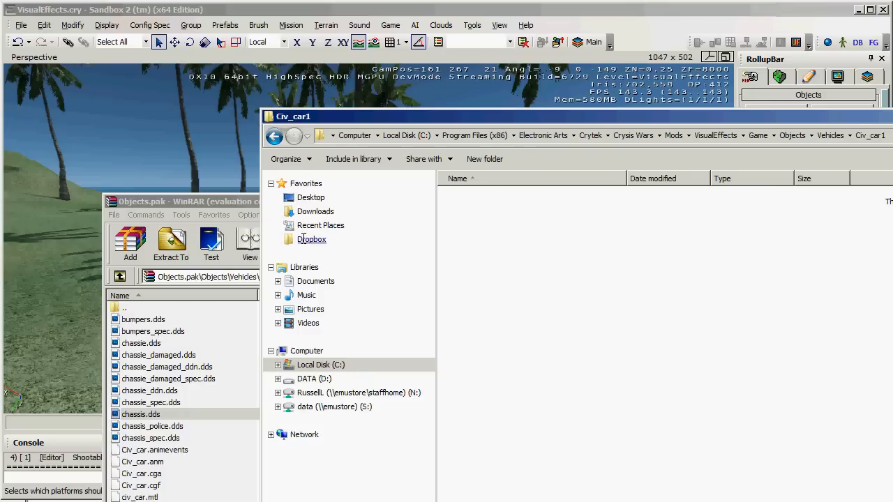
Extract chassis.dds from the Objects.pak archive into the mod's new Civ_car1 folder and close WinRAR.
{"action": "left_click", "coordinate": [138, 414]}
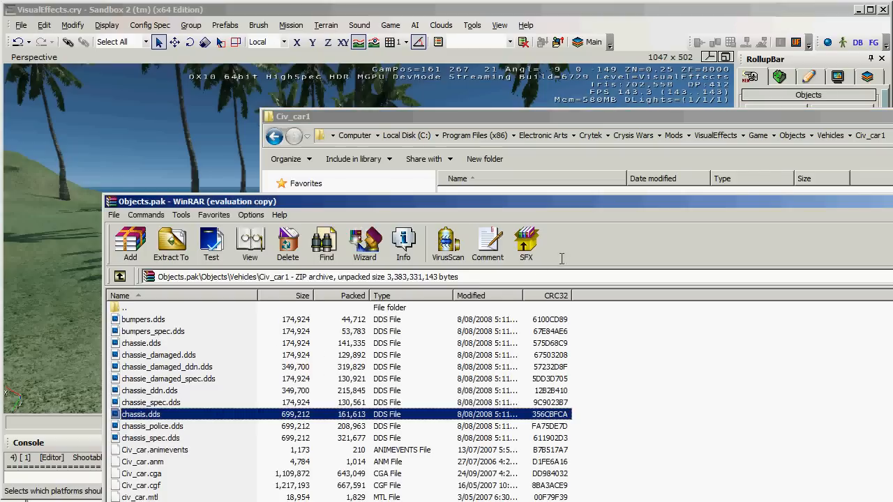
{"action": "left_click_drag", "start_coordinate": [138, 414], "coordinate": [614, 191]}
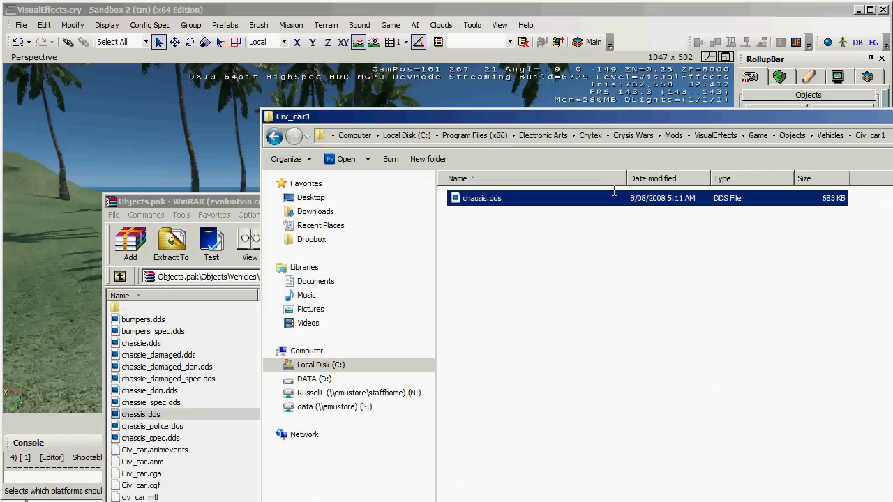
{"action": "left_click", "coordinate": [536, 279]}
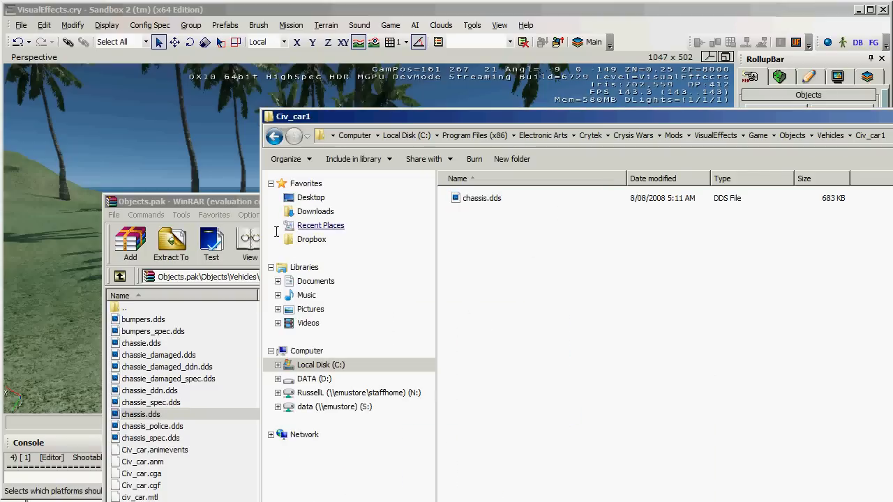
{"action": "left_click", "coordinate": [248, 202]}
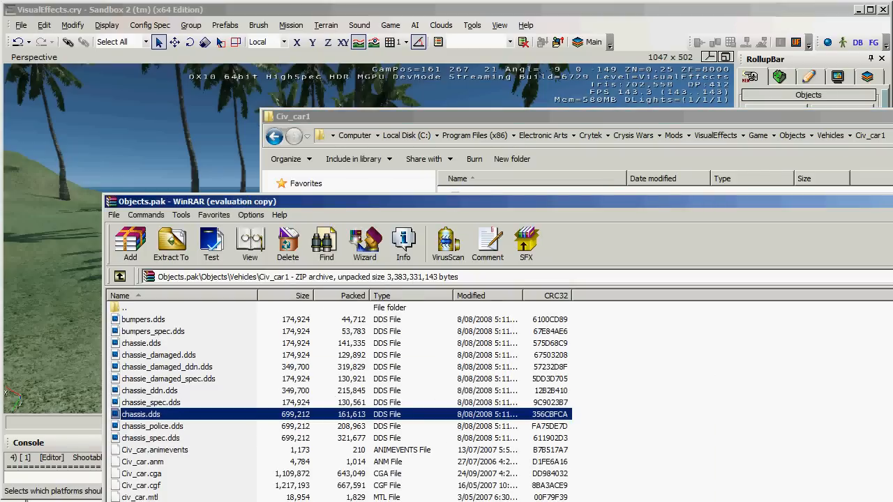
{"action": "key", "text": "alt+F4"}
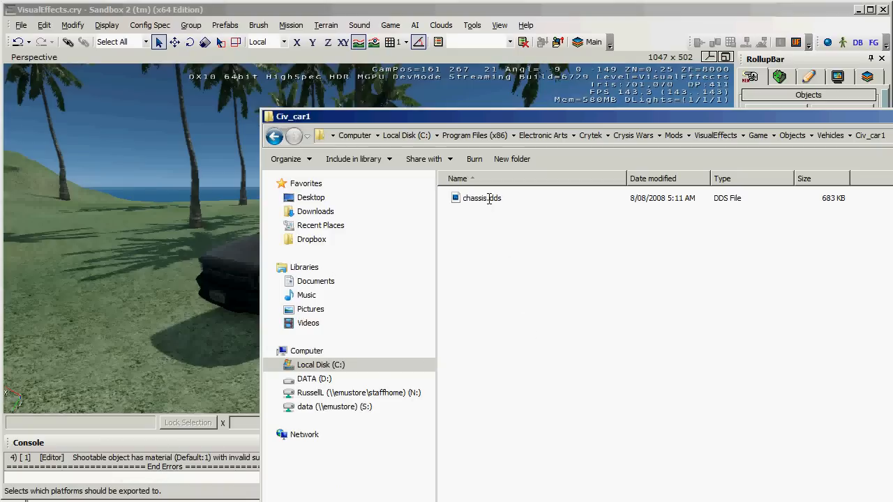
Check the NVIDIA Texture Tools page in the browser, and open the extracted chassis.dds in Photoshop using default sizes.
{"action": "left_click", "coordinate": [253, 501]}
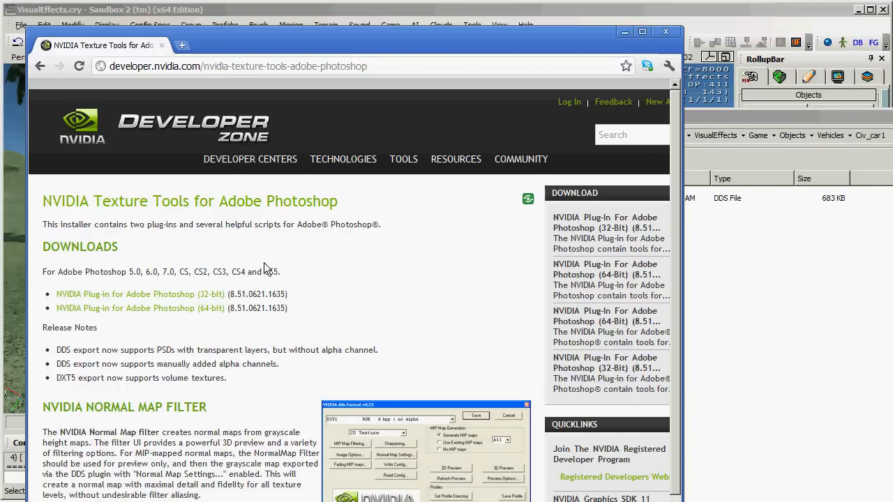
{"action": "left_click", "coordinate": [708, 273]}
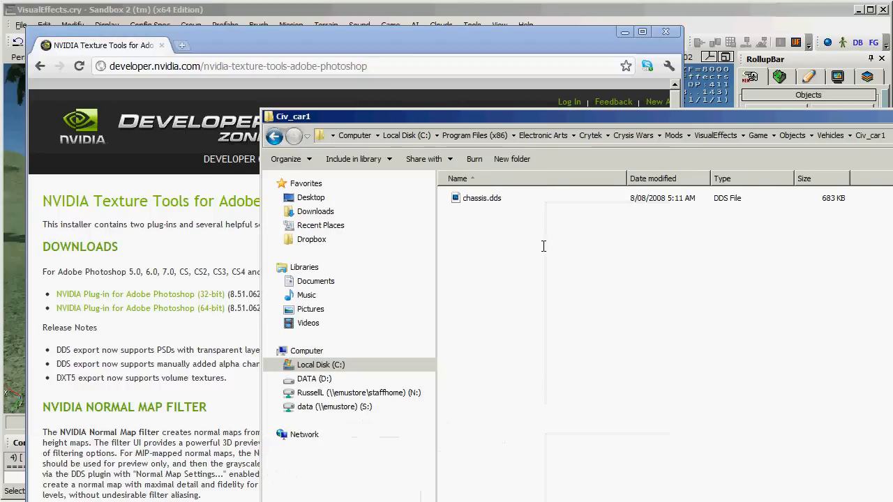
{"action": "left_click", "coordinate": [493, 198]}
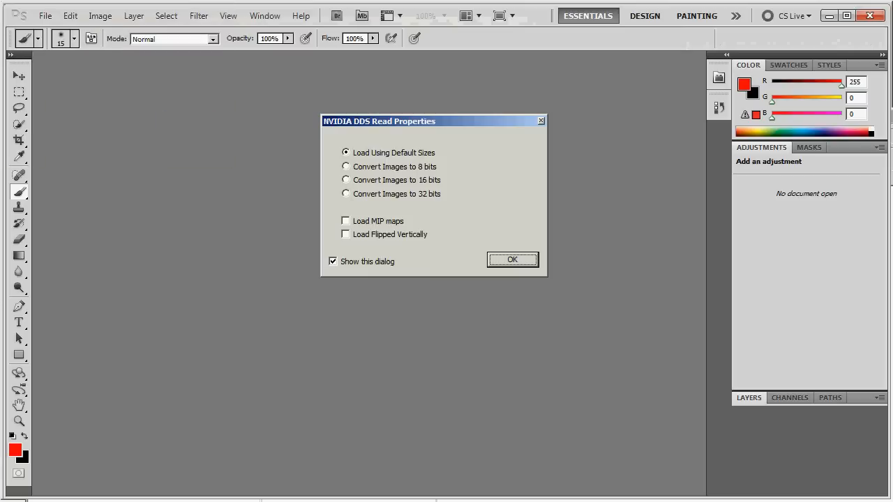
{"action": "left_click", "coordinate": [524, 260]}
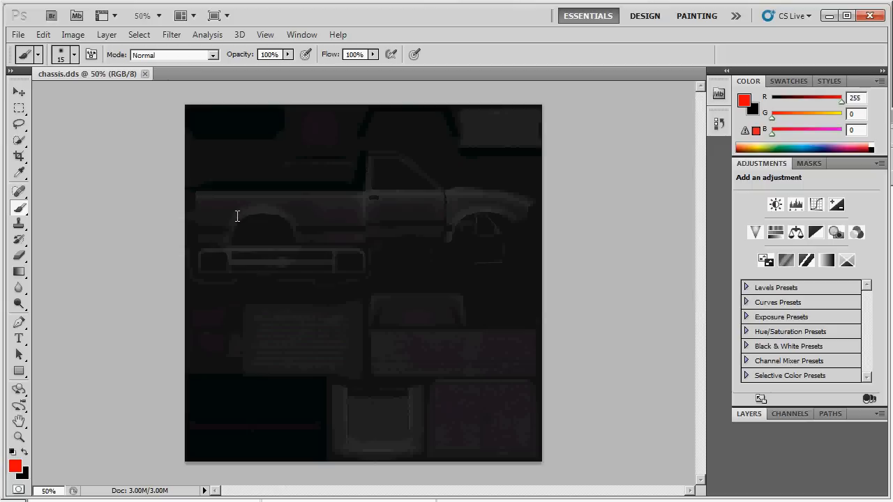
With the red 15-pixel brush, write the author's name across the truck's side and ".com" on the tailgate area below.
{"action": "mouse_move", "coordinate": [210, 200]}
{"action": "left_mouse_down"}
{"action": "mouse_move", "coordinate": [235, 213]}
{"action": "mouse_move", "coordinate": [261, 200]}
{"action": "mouse_move", "coordinate": [280, 226]}
{"action": "mouse_move", "coordinate": [301, 231]}
{"action": "mouse_move", "coordinate": [335, 202]}
{"action": "mouse_move", "coordinate": [355, 223]}
{"action": "mouse_move", "coordinate": [391, 233]}
{"action": "mouse_move", "coordinate": [464, 211]}
{"action": "mouse_move", "coordinate": [512, 229]}
{"action": "left_mouse_up"}
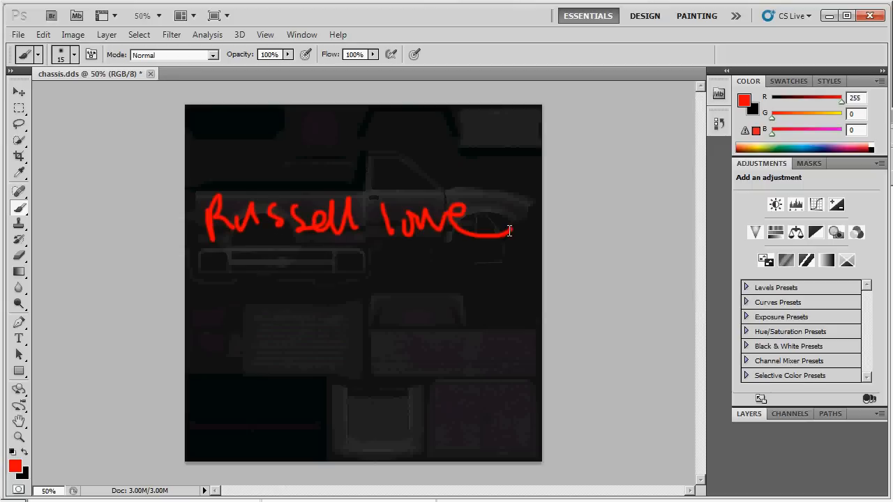
{"action": "left_click", "coordinate": [345, 425]}
{"action": "mouse_move", "coordinate": [368, 416]}
{"action": "left_mouse_down"}
{"action": "mouse_move", "coordinate": [365, 429]}
{"action": "mouse_move", "coordinate": [381, 416]}
{"action": "mouse_move", "coordinate": [415, 423]}
{"action": "left_mouse_up"}
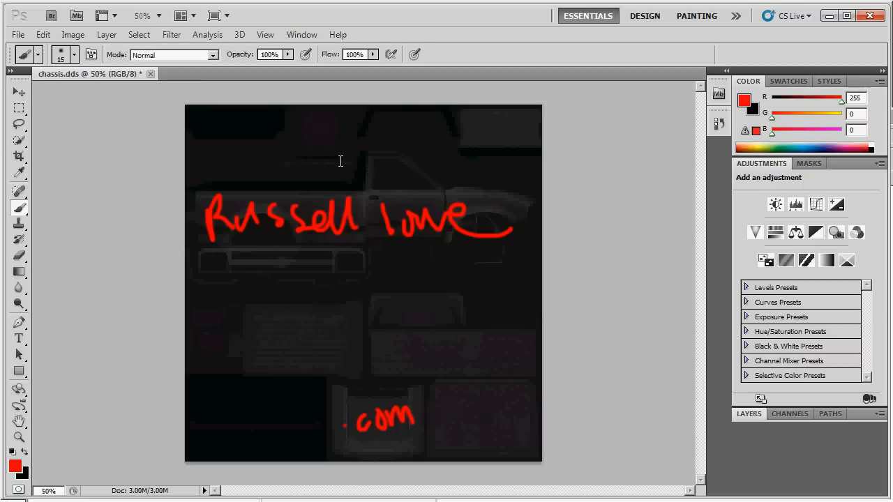
Save the texture in Civ_car1 as a DXT1 DDS with generated MIP maps, adding an underscore and the author's first name to "chassis", and close Photoshop.
{"action": "left_click", "coordinate": [21, 35]}
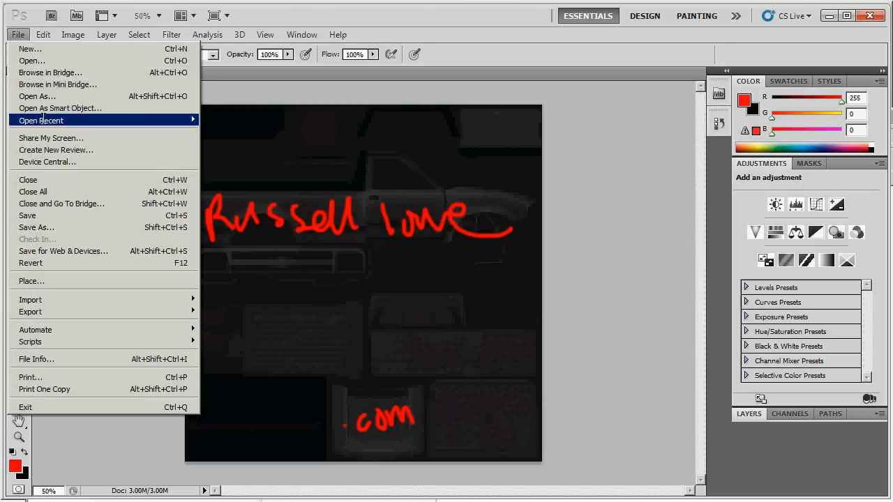
{"action": "left_click", "coordinate": [49, 226]}
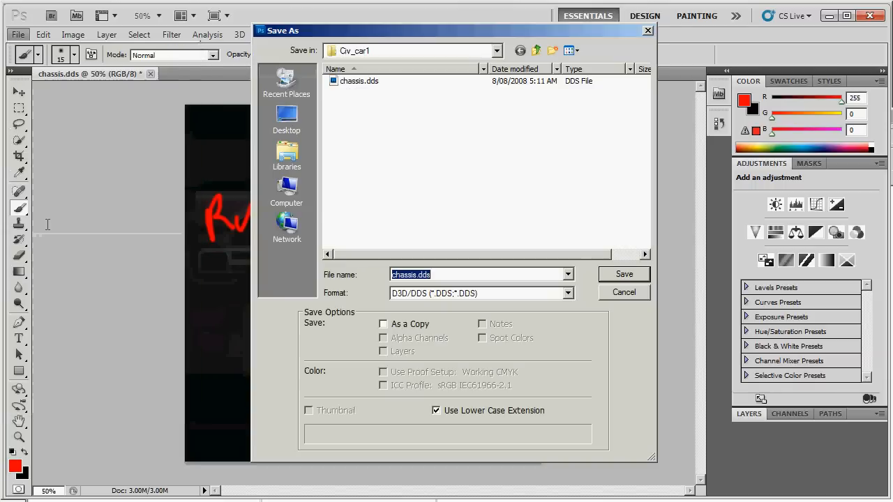
{"action": "left_click", "coordinate": [415, 276]}
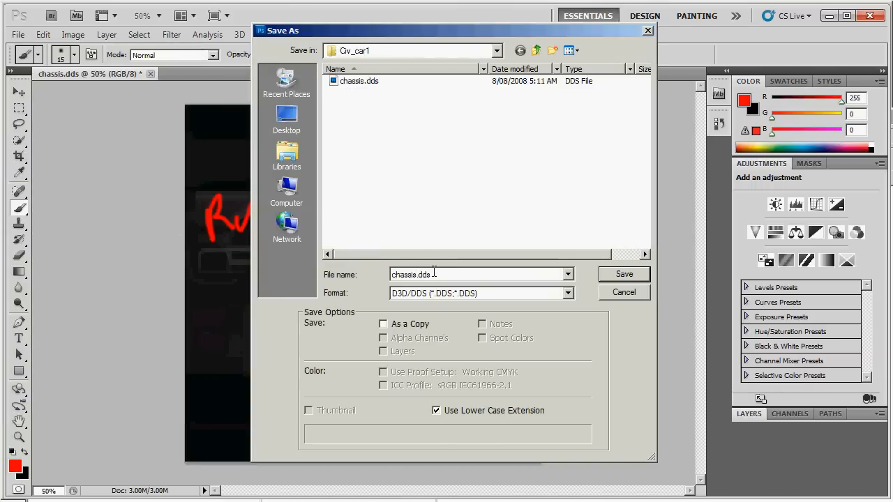
{"action": "type", "text": "_russell"}
{"action": "left_click", "coordinate": [497, 50]}
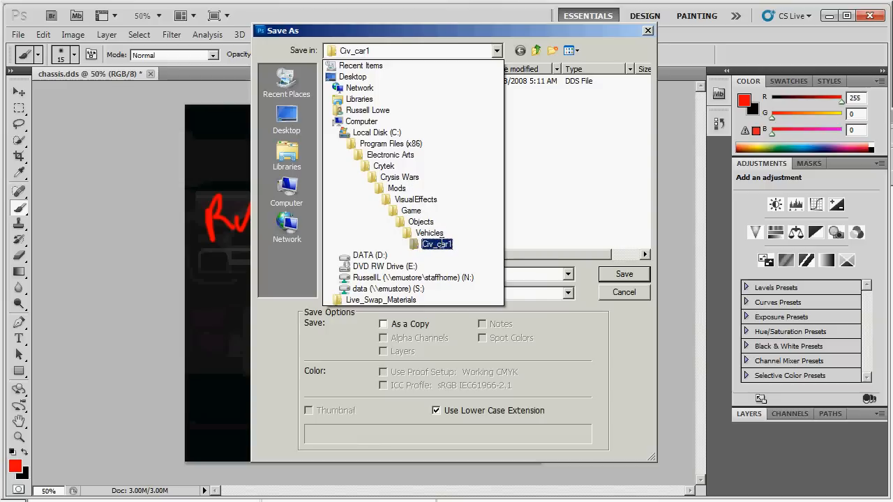
{"action": "left_click", "coordinate": [593, 272]}
{"action": "left_click", "coordinate": [616, 274]}
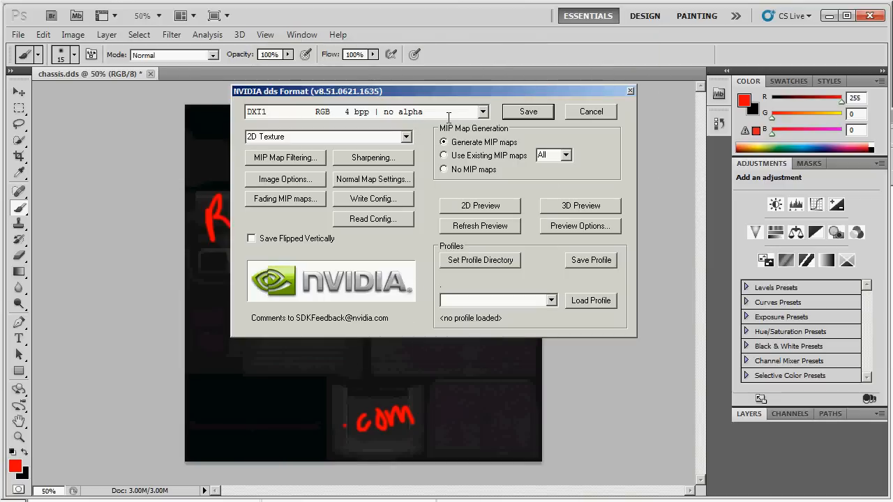
{"action": "left_click", "coordinate": [535, 111]}
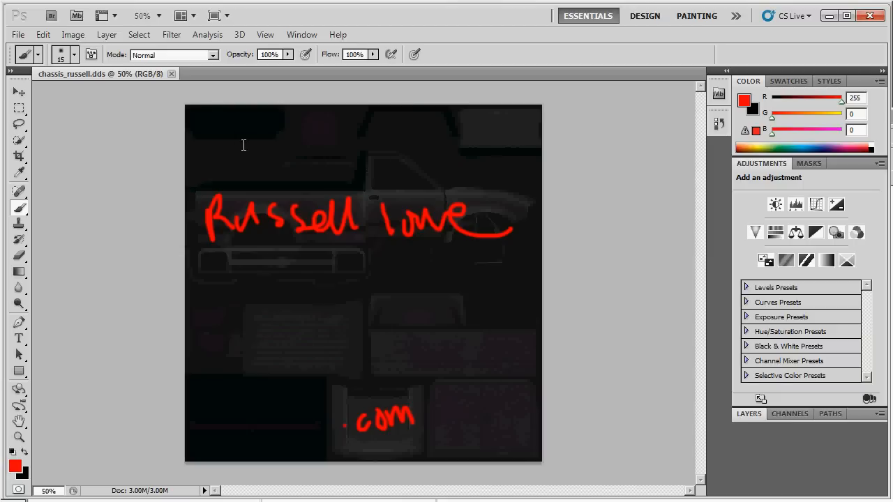
{"action": "left_click", "coordinate": [171, 74]}
{"action": "left_click", "coordinate": [870, 15]}
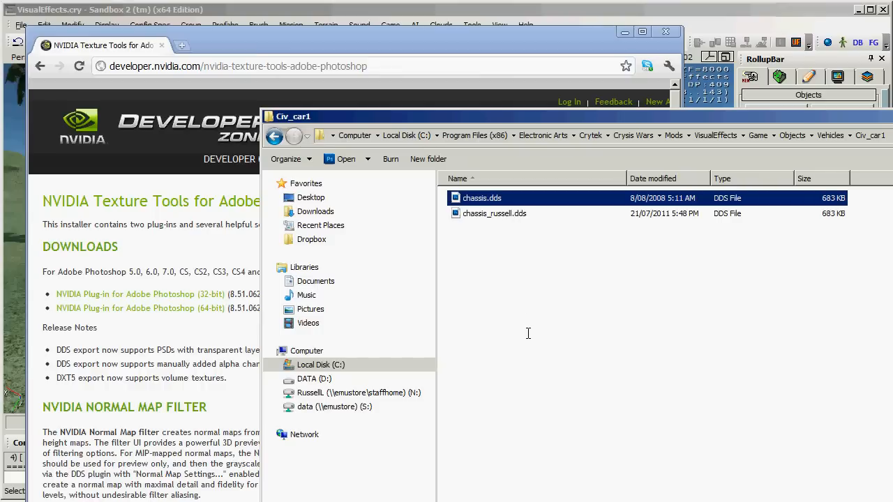
Switch back to Sandbox 2, reopen the Material Editor beside the truck and pick the material from the truck.
{"action": "left_click", "coordinate": [17, 249]}
{"action": "right_click_drag", "start_coordinate": [448, 256], "coordinate": [452, 256]}
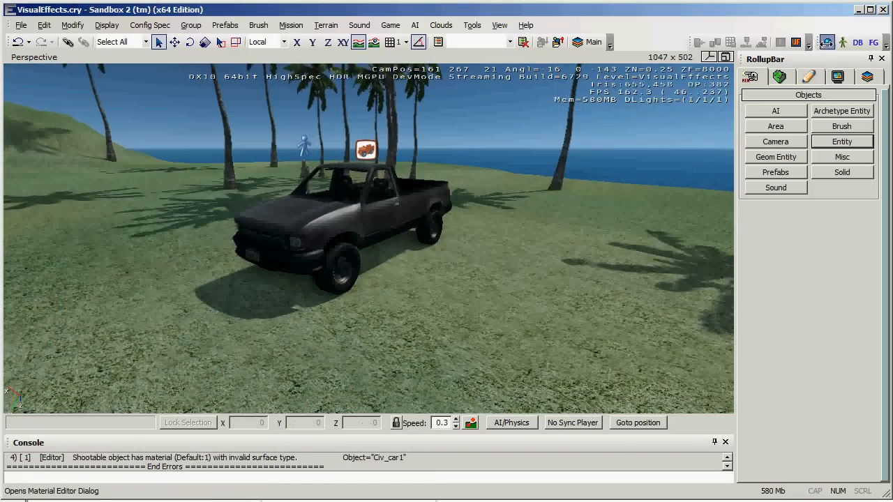
{"action": "left_click", "coordinate": [827, 42]}
{"action": "left_click_drag", "start_coordinate": [508, 21], "coordinate": [801, 125]}
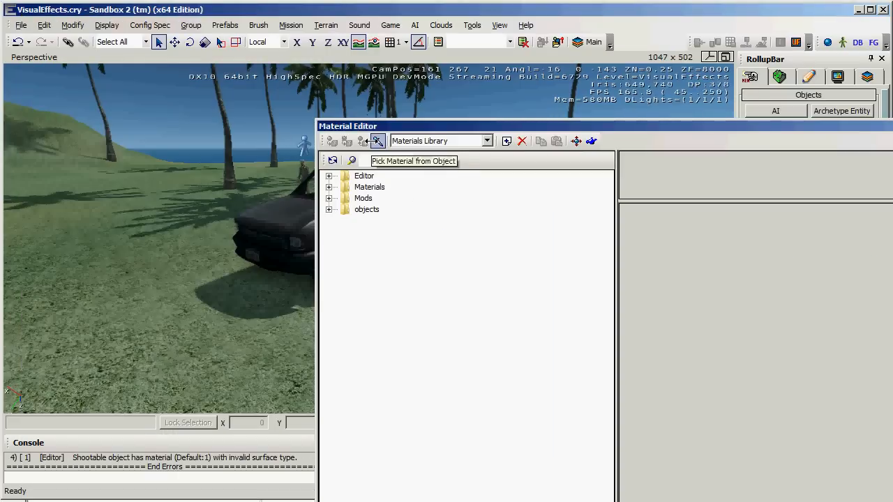
{"action": "left_click", "coordinate": [376, 142]}
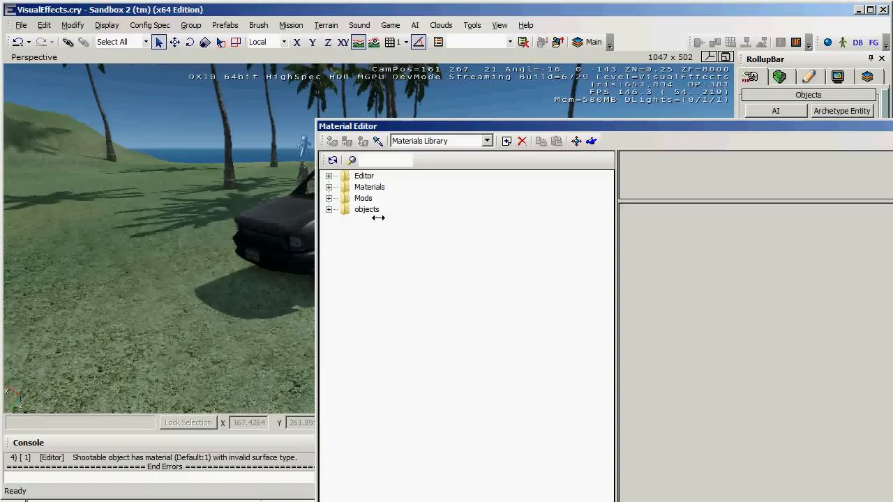
{"action": "left_click", "coordinate": [377, 141]}
{"action": "left_click", "coordinate": [276, 217]}
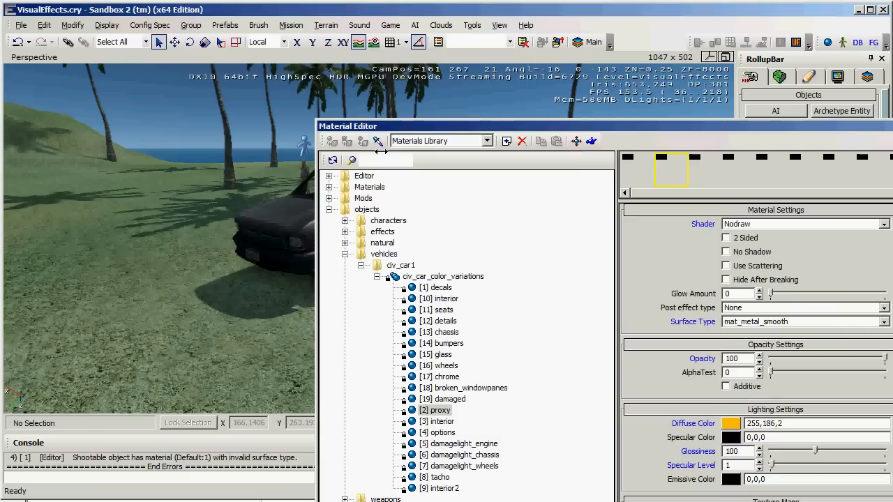
Try to paste a copy of civ_car_color_variations into the mod's civ_car1 folder, named civ_car1_ plus the author's first name.
{"action": "right_click", "coordinate": [447, 278]}
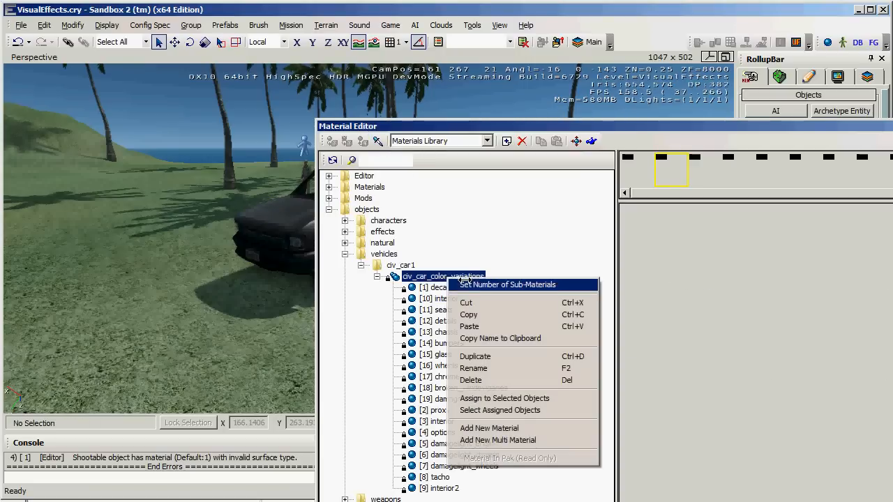
{"action": "left_click", "coordinate": [468, 314]}
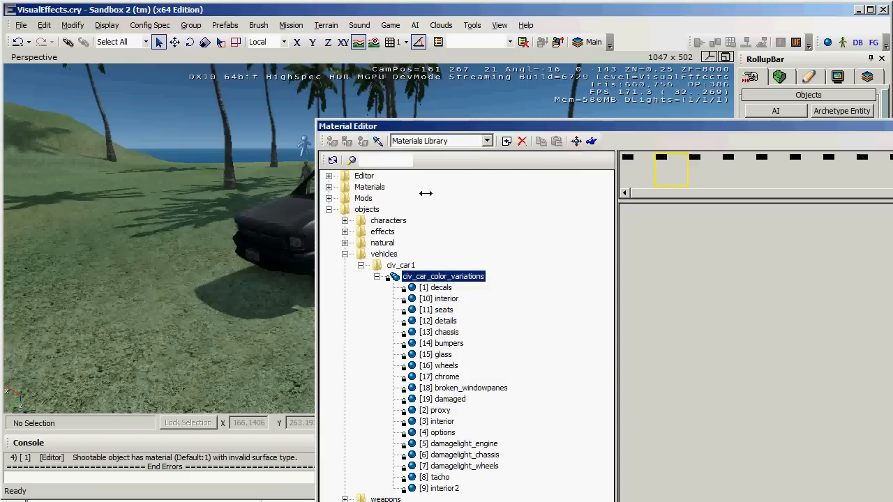
{"action": "right_click", "coordinate": [457, 198]}
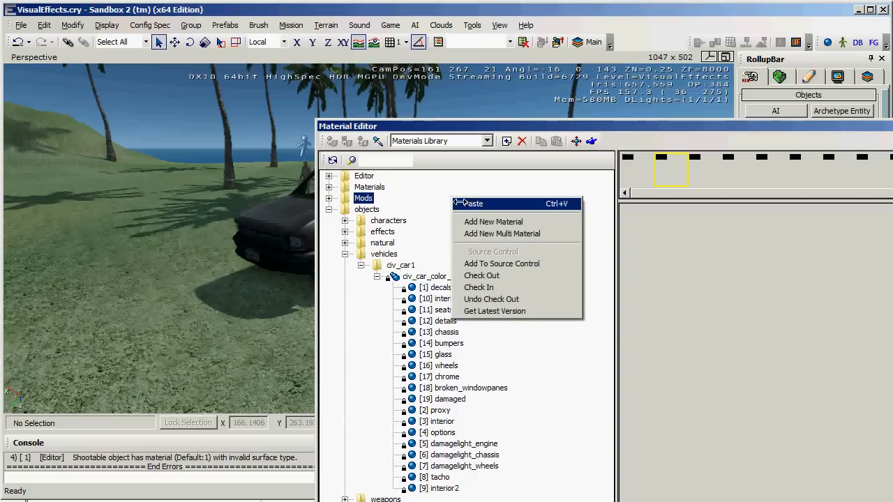
{"action": "right_click", "coordinate": [423, 213]}
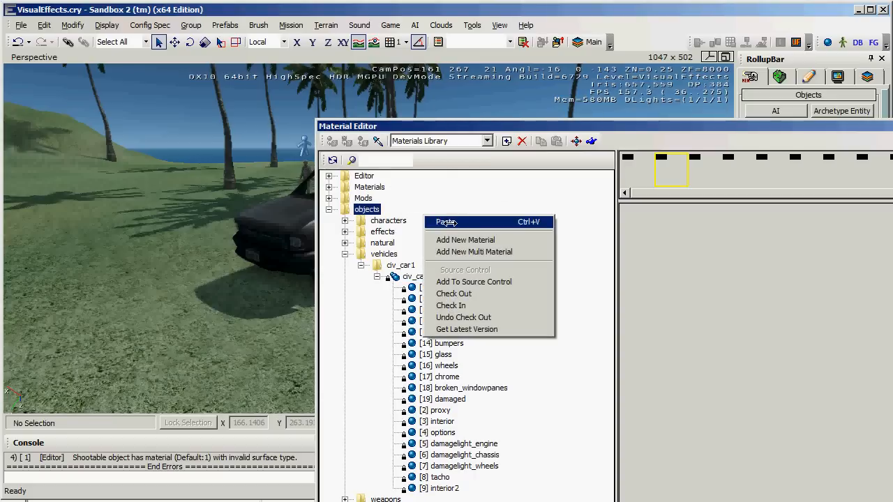
{"action": "left_click", "coordinate": [369, 307]}
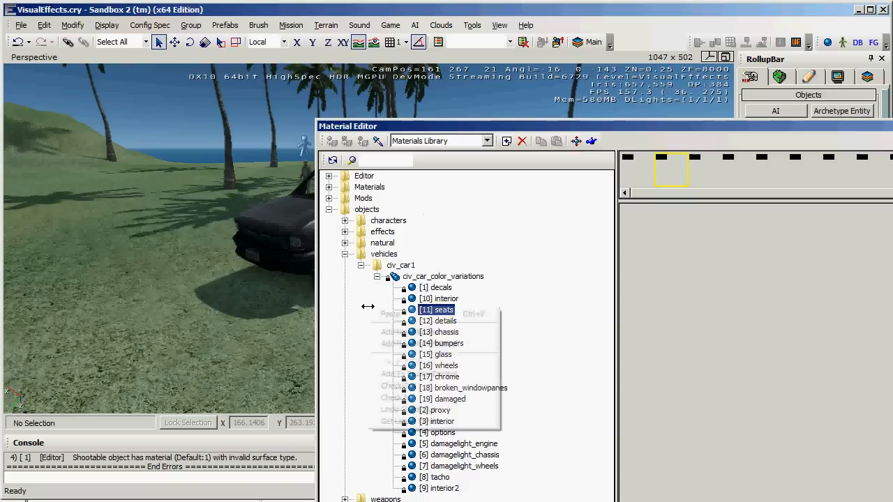
{"action": "right_click", "coordinate": [368, 307]}
{"action": "left_click", "coordinate": [395, 314]}
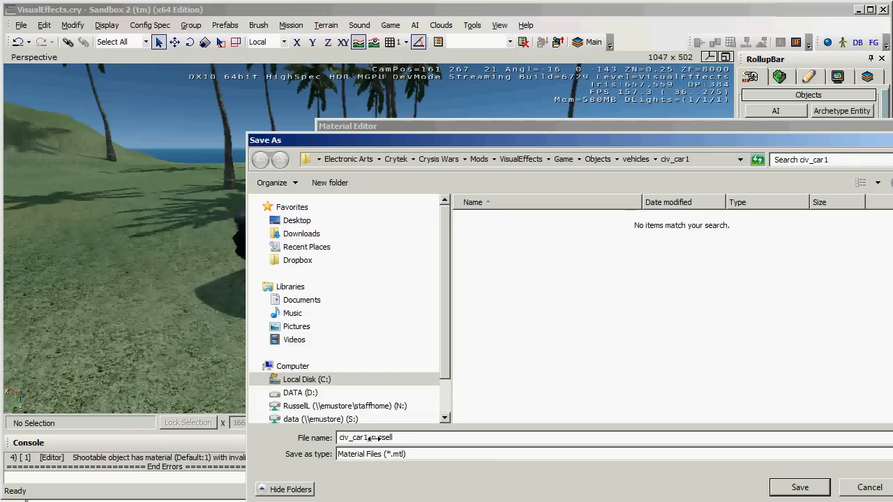
{"action": "left_click", "coordinate": [800, 487]}
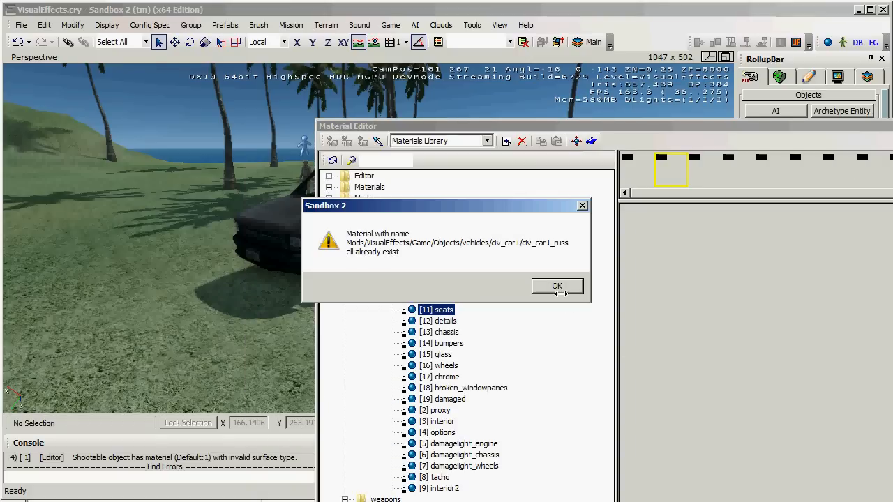
{"action": "left_click", "coordinate": [558, 285]}
Copy civ_car_color_variations and paste it into the mod's civ_car1 folder, named civ_car1_ plus the author's first name and 88.
{"action": "left_click", "coordinate": [464, 277]}
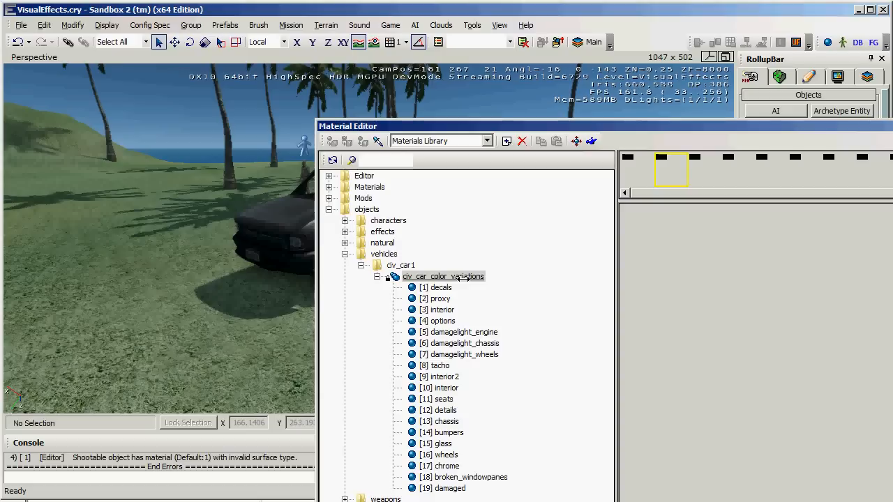
{"action": "right_click", "coordinate": [463, 277]}
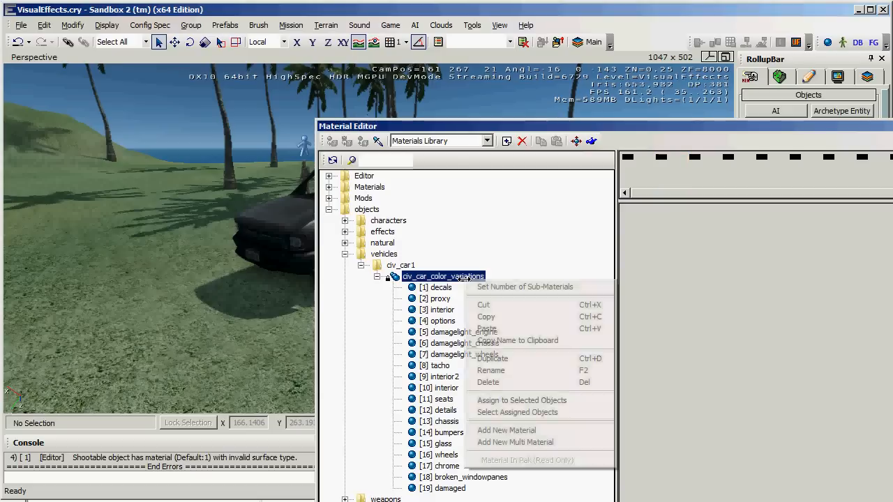
{"action": "left_click", "coordinate": [495, 326]}
{"action": "left_click", "coordinate": [543, 422]}
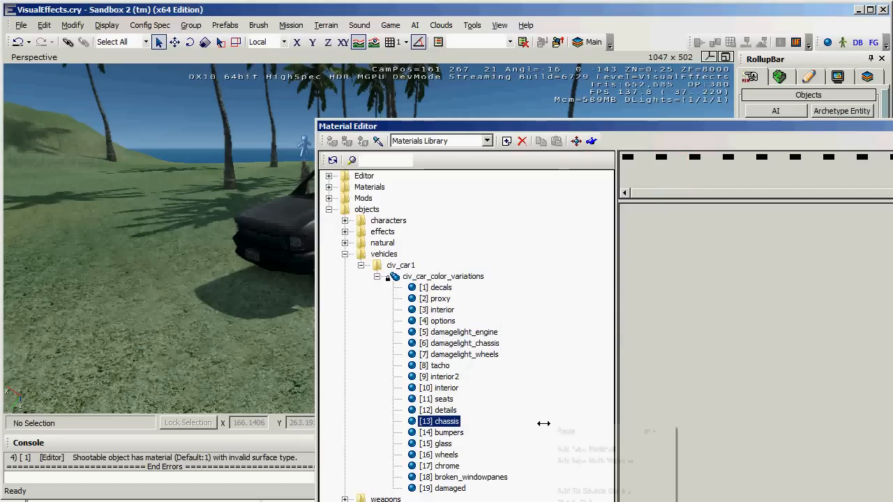
{"action": "left_click", "coordinate": [558, 429]}
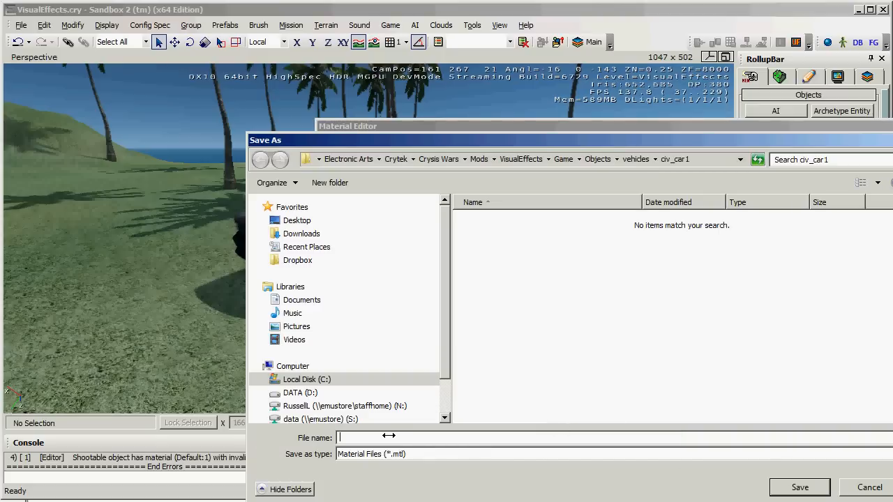
{"action": "type", "text": "civ_car1_russell88"}
{"action": "left_click", "coordinate": [800, 487]}
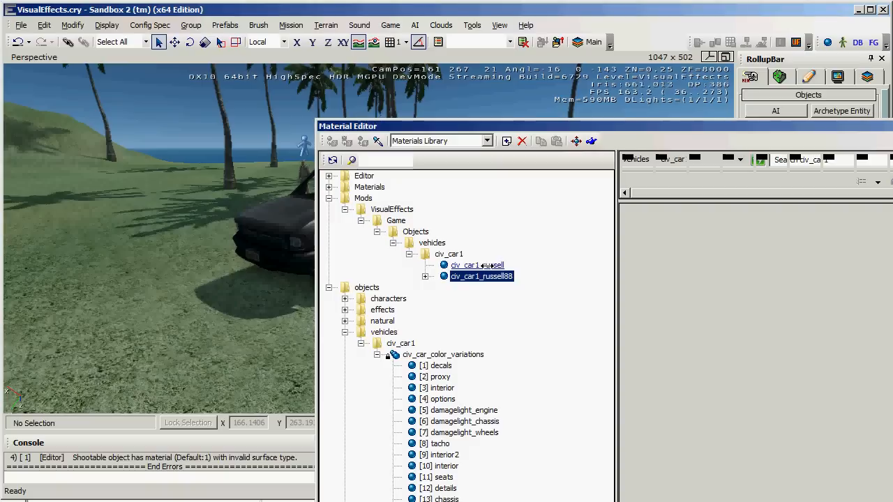
Expand the pasted material ending in 88 in the mod's civ_car1 folder and select its chassis sub-material.
{"action": "left_click", "coordinate": [425, 277]}
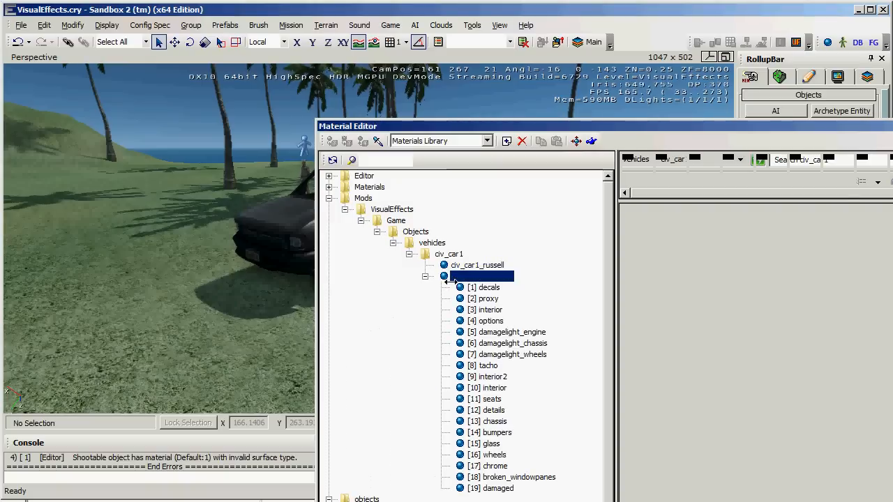
{"action": "left_click", "coordinate": [474, 265]}
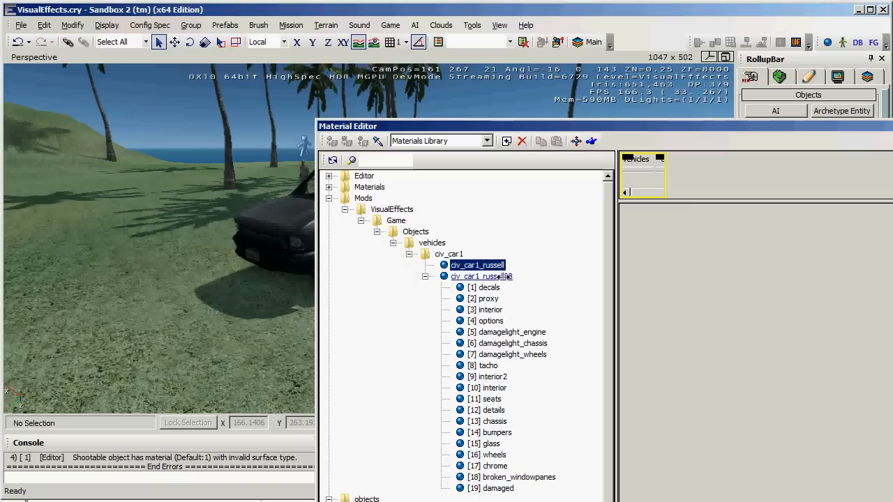
{"action": "left_click", "coordinate": [502, 277]}
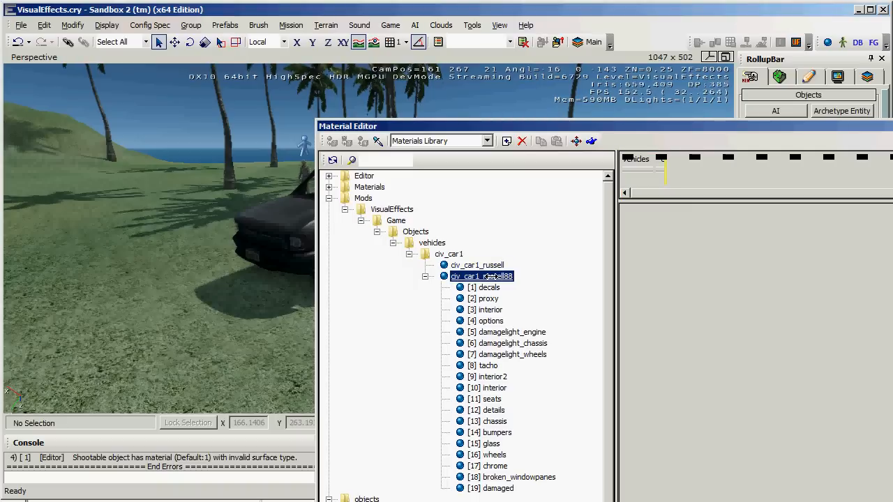
{"action": "right_click_drag", "start_coordinate": [210, 285], "coordinate": [207, 283]}
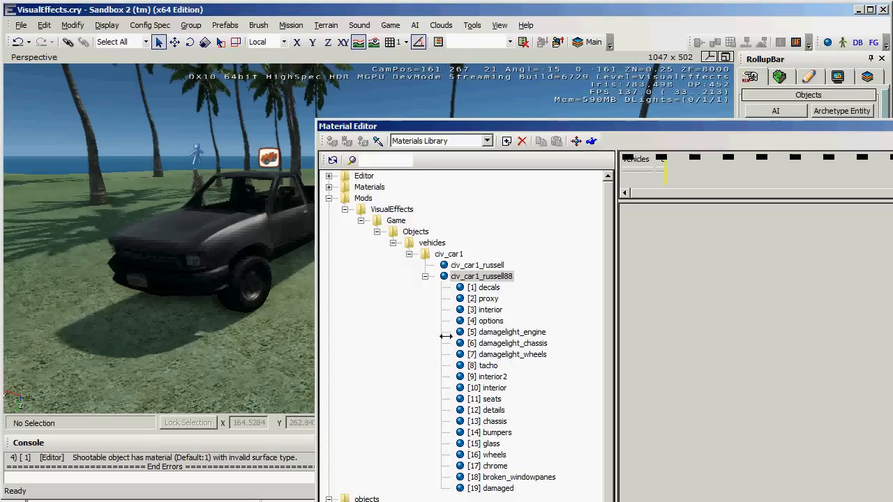
{"action": "left_click", "coordinate": [488, 421]}
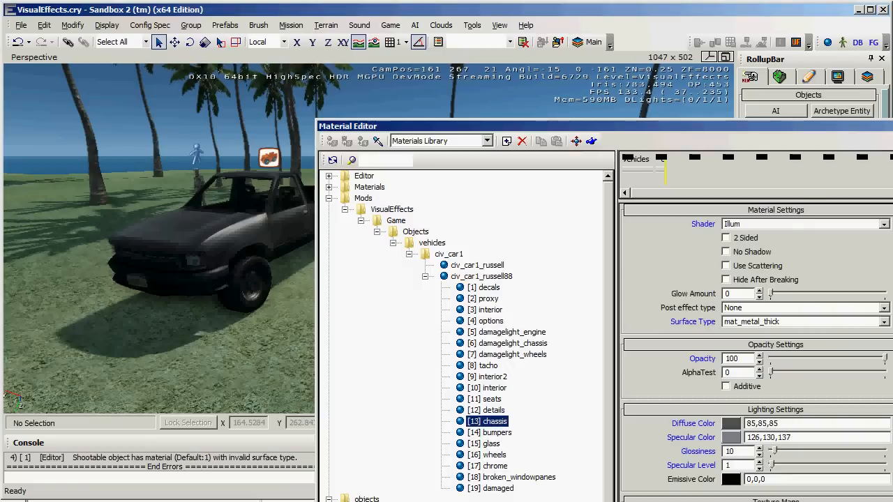
Set the chassis sub-material's diffuse map to the painted chassis DDS from Mods/VisualEffects/Game/Objects/Vehicles/Civ_car1.
{"action": "left_click_drag", "start_coordinate": [832, 126], "coordinate": [739, 77]}
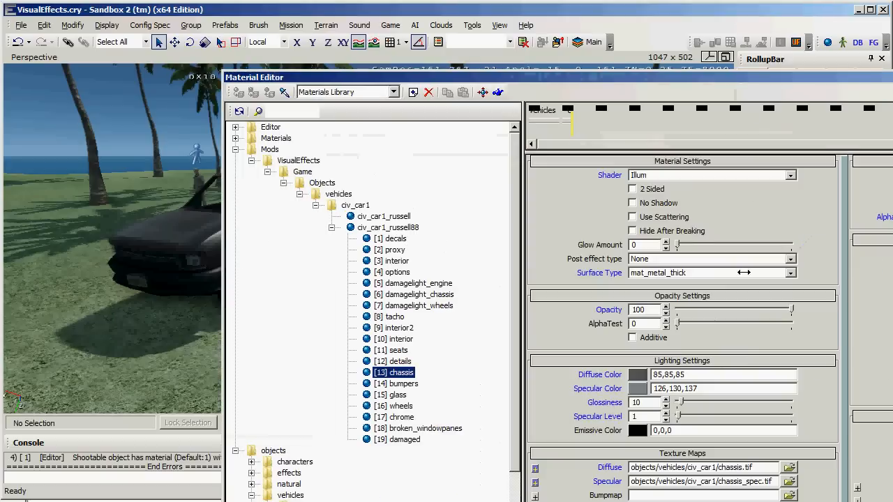
{"action": "left_click", "coordinate": [788, 467]}
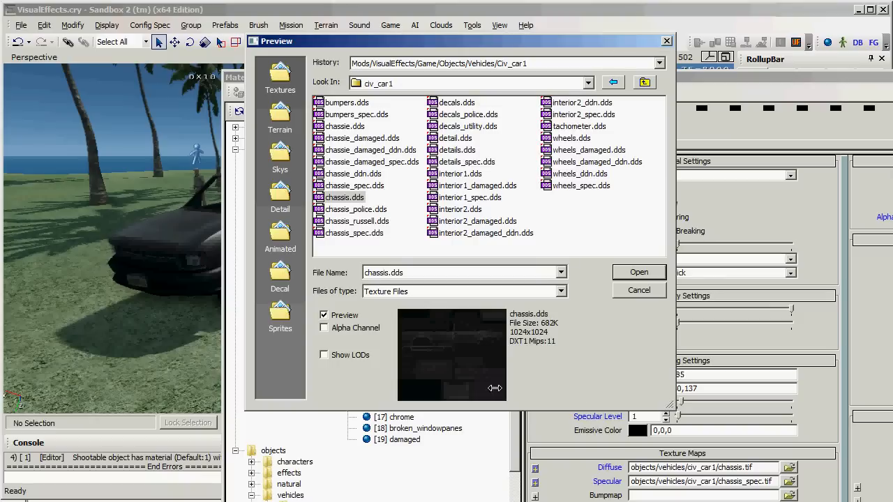
{"action": "left_click", "coordinate": [588, 82]}
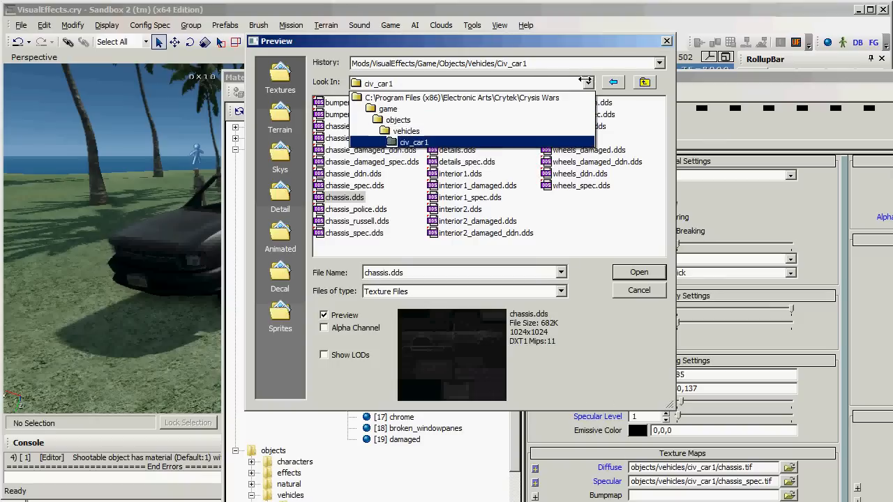
{"action": "left_click", "coordinate": [565, 97]}
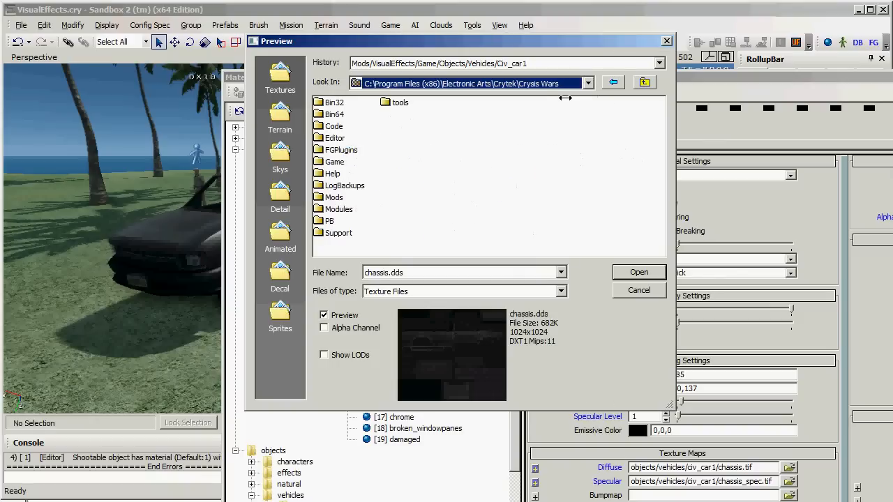
{"action": "double_click", "coordinate": [336, 198]}
{"action": "double_click", "coordinate": [343, 211]}
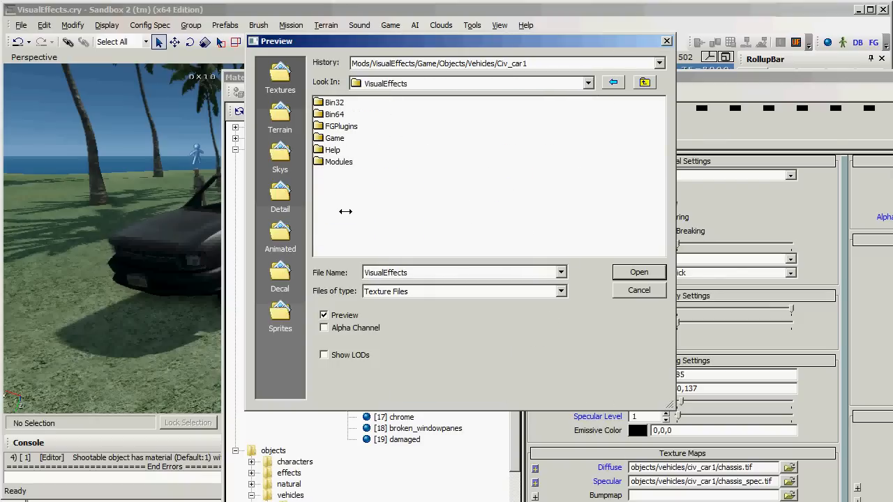
{"action": "double_click", "coordinate": [335, 133]}
{"action": "double_click", "coordinate": [336, 126]}
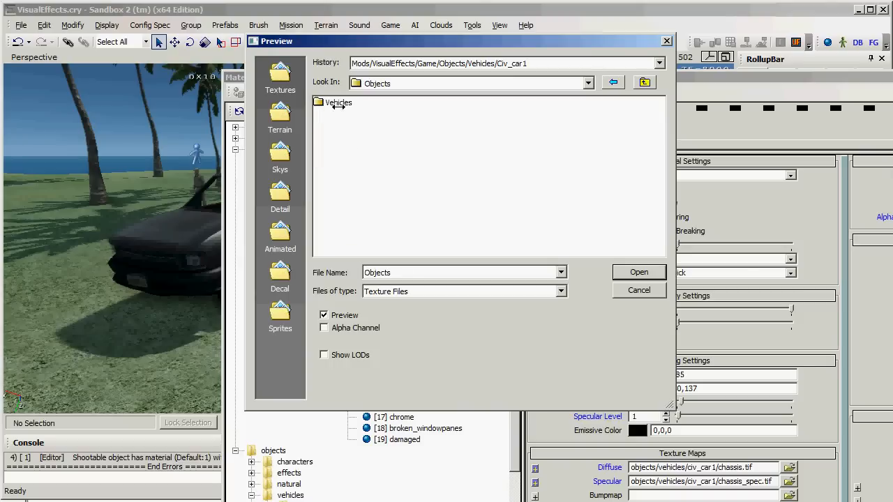
{"action": "double_click", "coordinate": [337, 103]}
{"action": "double_click", "coordinate": [338, 103]}
{"action": "left_click", "coordinate": [335, 115]}
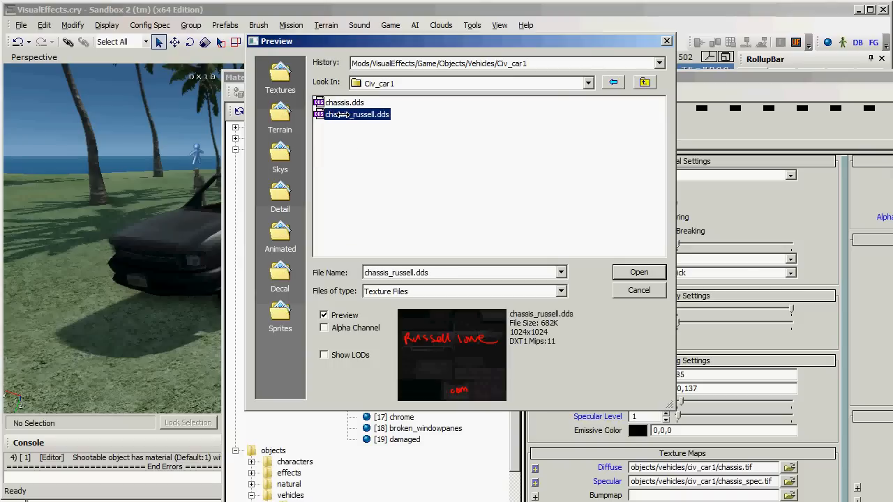
{"action": "left_click", "coordinate": [631, 271]}
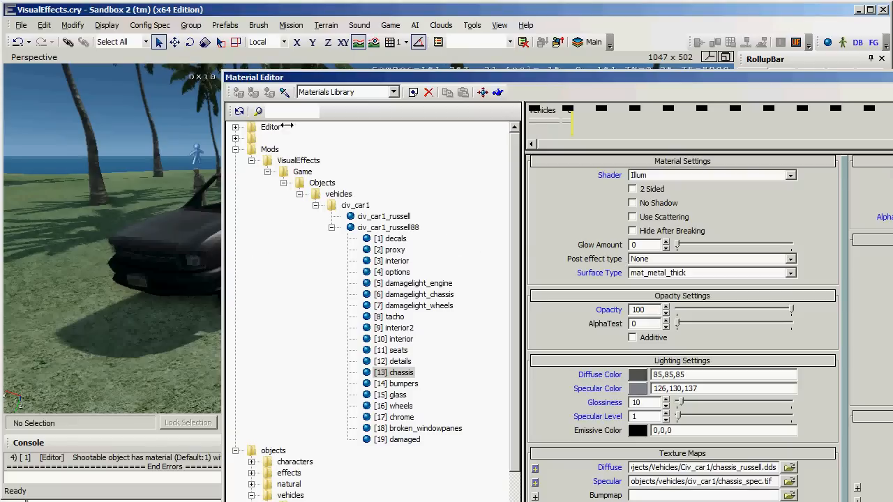
Assign the complete material ending in 88 to the truck and close the Material Editor.
{"action": "left_click", "coordinate": [388, 227]}
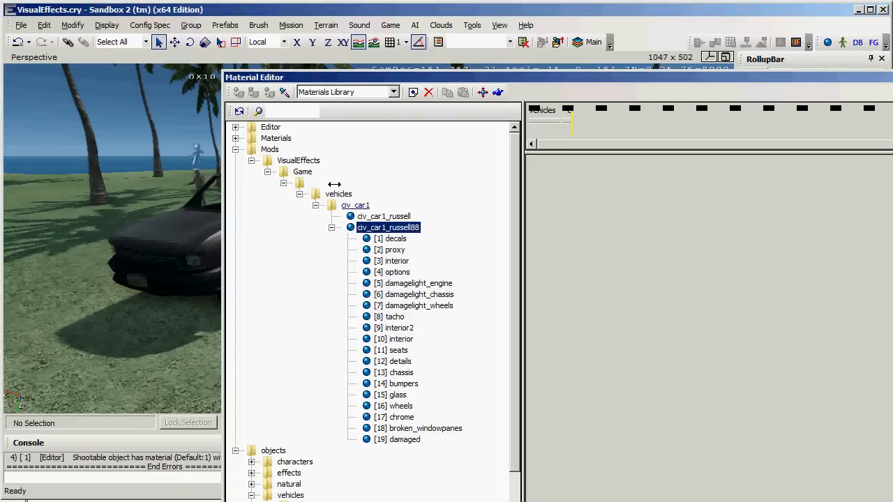
{"action": "left_click", "coordinate": [179, 252]}
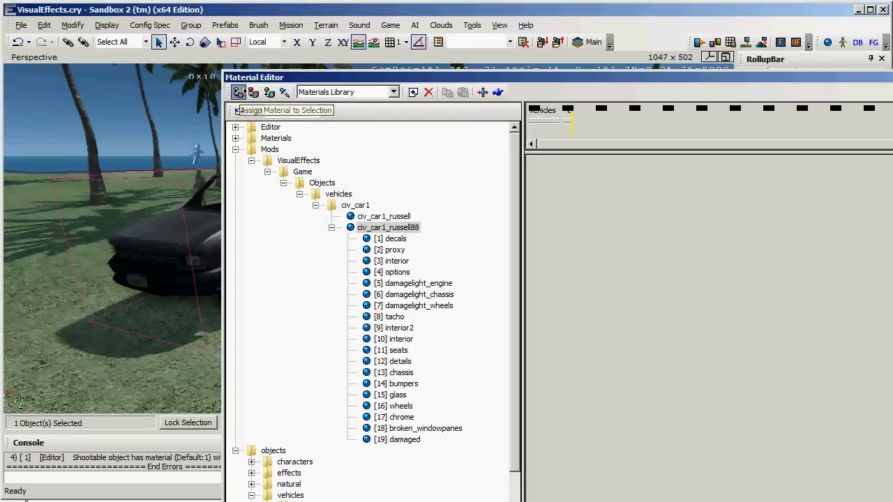
{"action": "left_click", "coordinate": [238, 91]}
{"action": "key", "text": "d"}
{"action": "right_click_drag", "start_coordinate": [113, 235], "coordinate": [113, 236]}
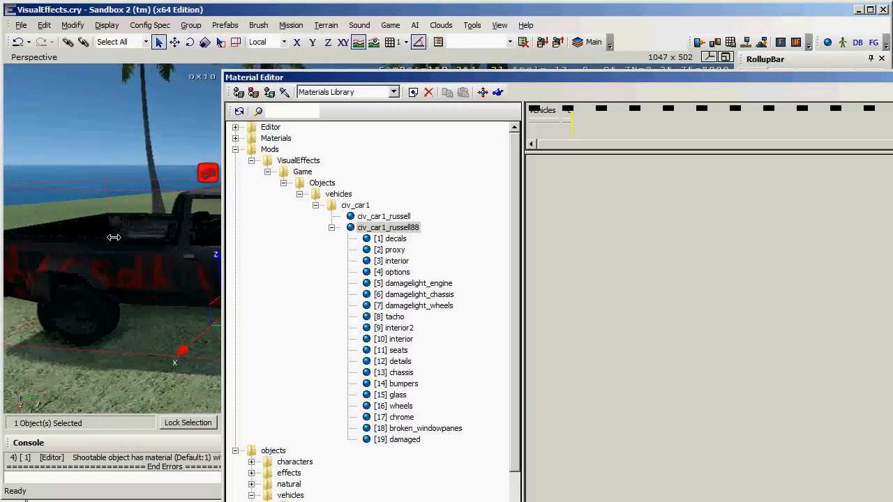
{"action": "left_click_drag", "start_coordinate": [856, 77], "coordinate": [564, 80]}
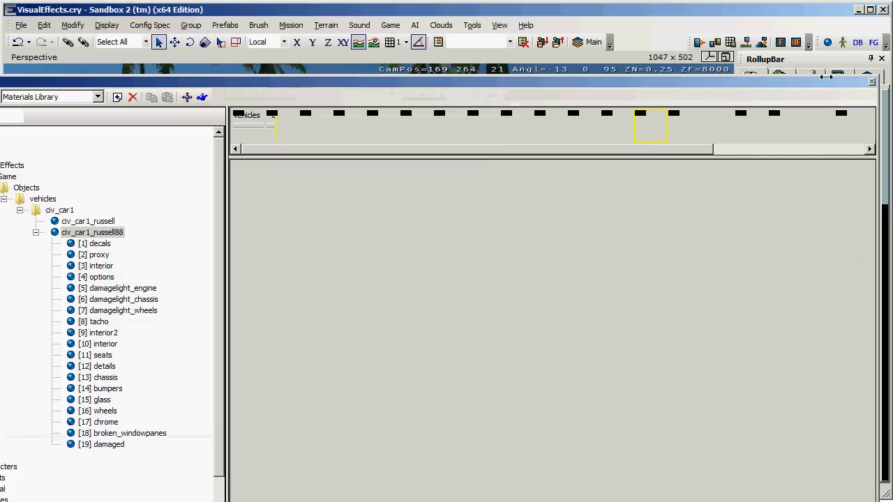
{"action": "left_click", "coordinate": [869, 80]}
Inspect the painted lettering on the truck's sides and hood from several angles.
{"action": "key", "text": "s"}
{"action": "right_click_drag", "start_coordinate": [438, 249], "coordinate": [439, 249]}
{"action": "key", "text": "w"}
{"action": "key", "text": "s"}
{"action": "key", "text": "w"}
{"action": "key", "text": "d"}
{"action": "key", "text": "d"}
{"action": "key", "text": "d"}
{"action": "key", "text": "w"}
{"action": "key", "text": "s"}
{"action": "key", "text": "w"}
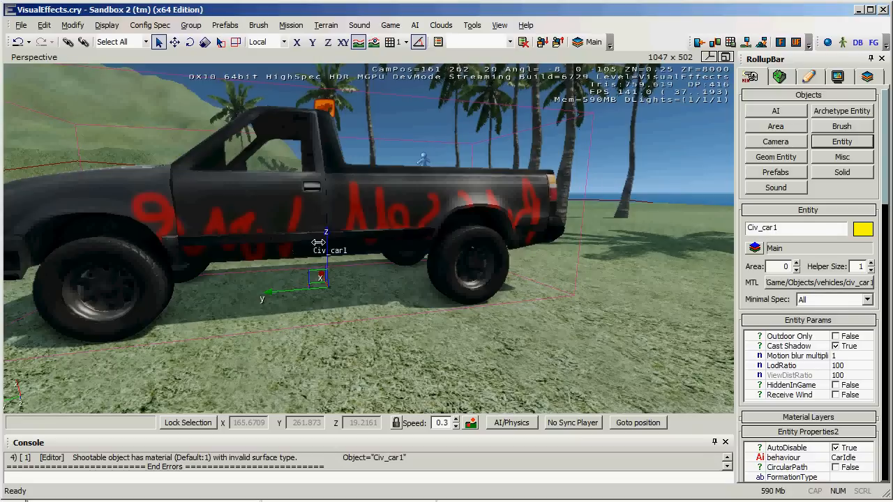
{"action": "right_click_drag", "start_coordinate": [447, 244], "coordinate": [447, 242]}
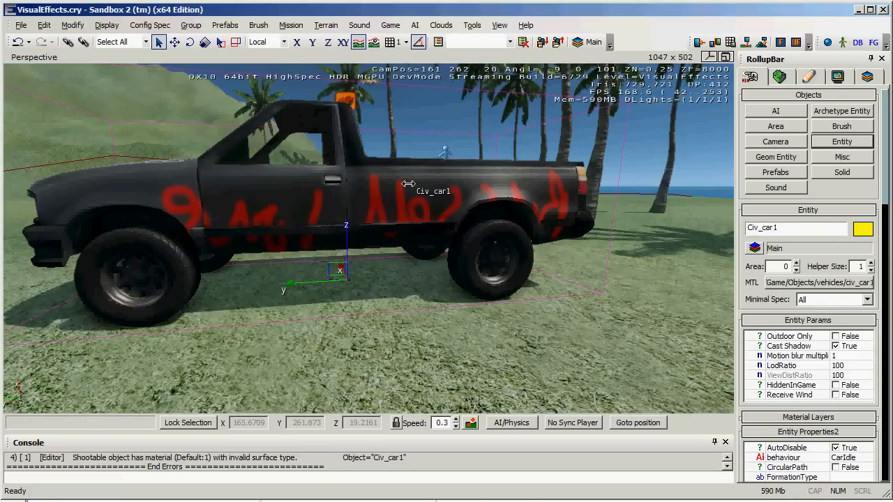
{"action": "right_click_drag", "start_coordinate": [406, 169], "coordinate": [406, 168]}
{"action": "key", "text": "s"}
{"action": "key", "text": "s"}
{"action": "key", "text": "a"}
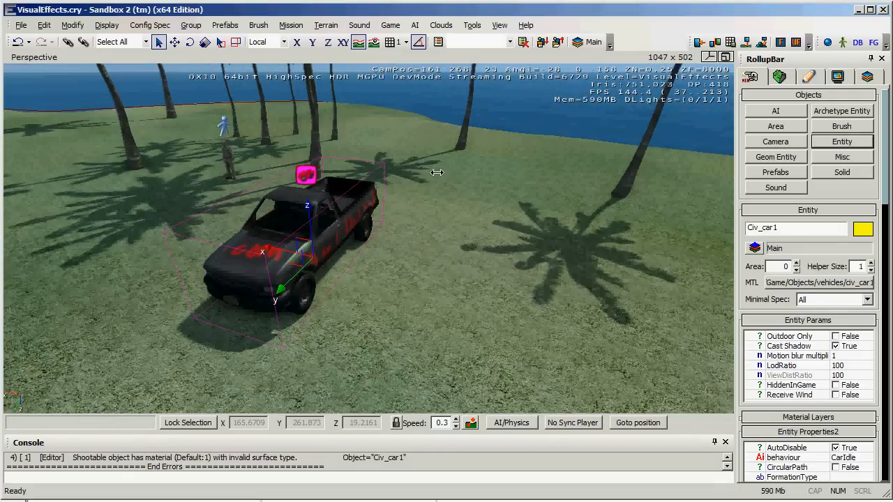
Place a second Civ_car1 archetype entity beside the retextured truck and save the level.
{"action": "left_click", "coordinate": [855, 145]}
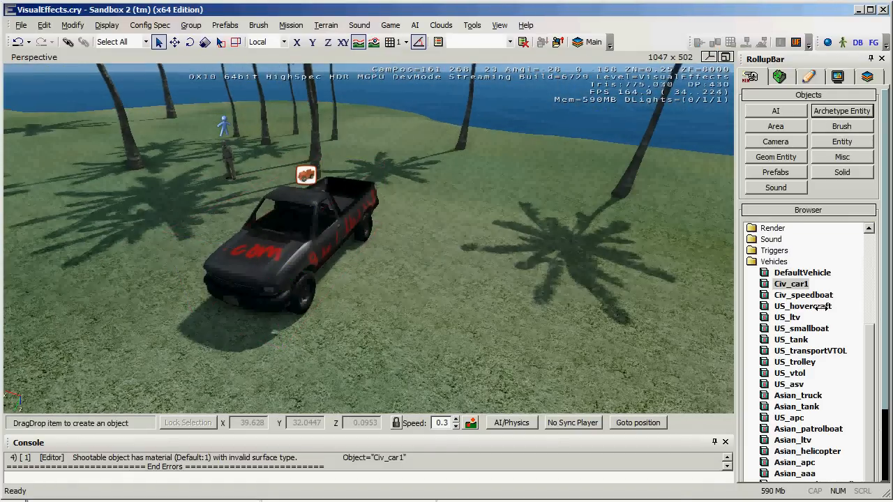
{"action": "left_click_drag", "start_coordinate": [791, 285], "coordinate": [442, 272]}
{"action": "key", "text": "w"}
{"action": "right_click_drag", "start_coordinate": [653, 293], "coordinate": [653, 294]}
{"action": "key", "text": "s"}
{"action": "key", "text": "a"}
{"action": "left_click", "coordinate": [21, 26]}
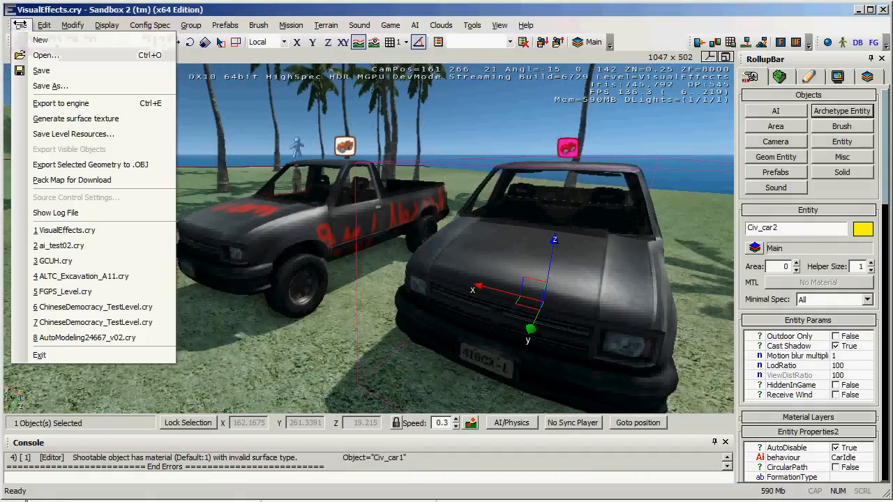
{"action": "left_click", "coordinate": [42, 70]}
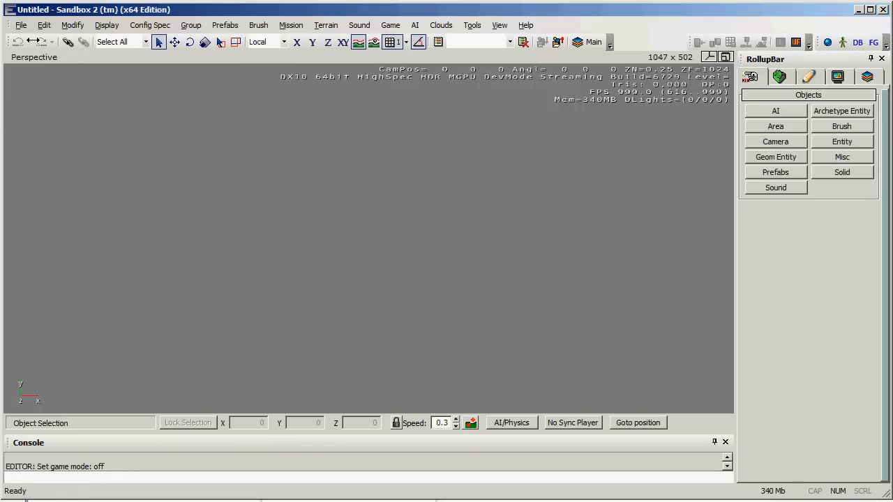
Reopen VisualEffects.cry in the restarted editor, dismiss the error report and bring both trucks into view.
{"action": "left_click", "coordinate": [20, 25]}
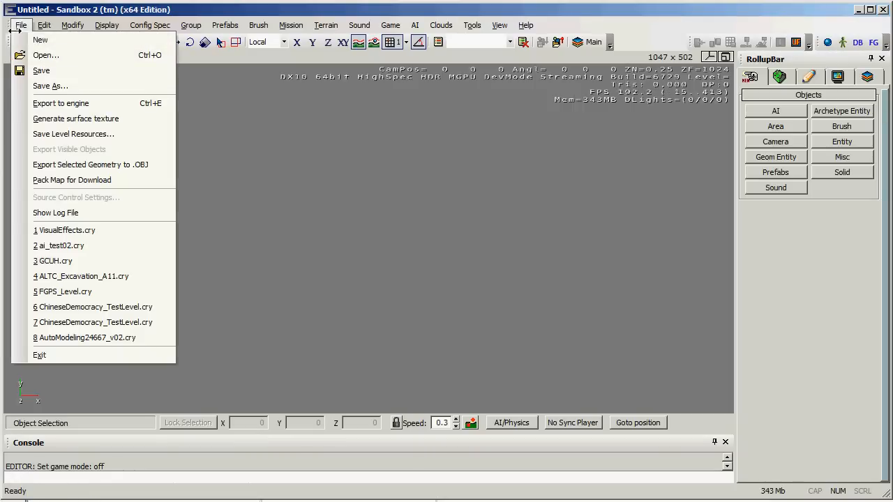
{"action": "left_click", "coordinate": [64, 230]}
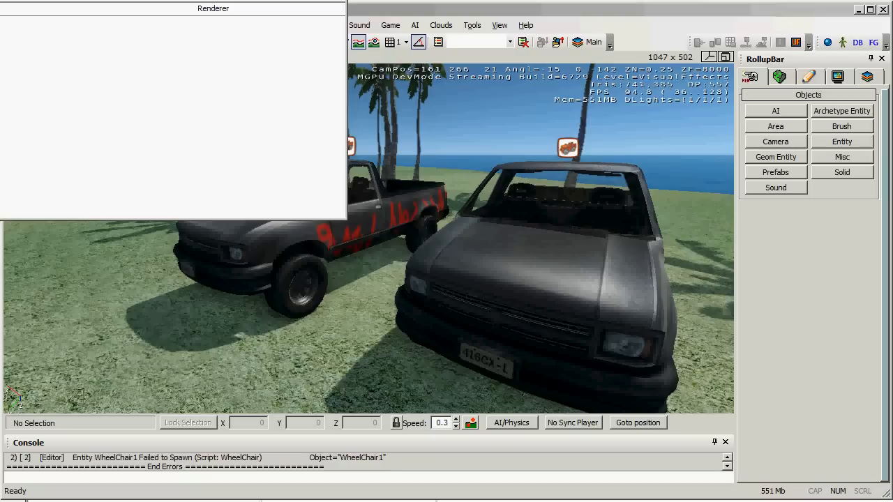
{"action": "left_click", "coordinate": [398, 124]}
{"action": "right_click_drag", "start_coordinate": [412, 257], "coordinate": [388, 245]}
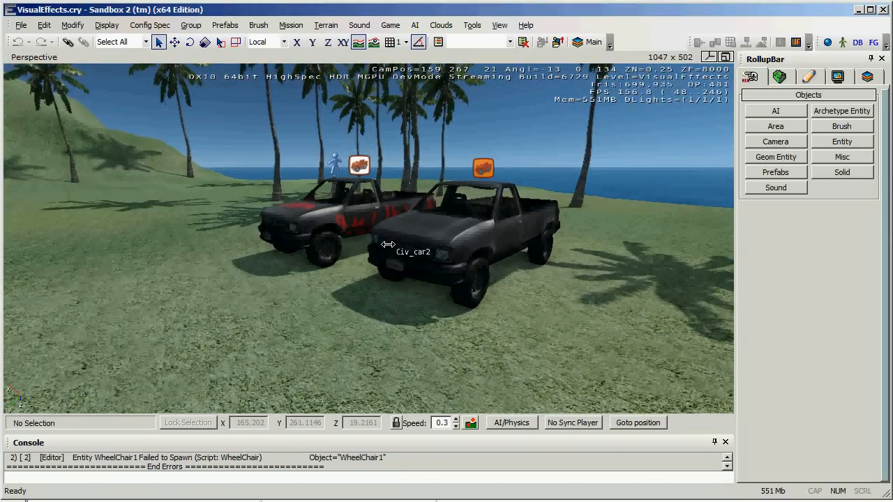